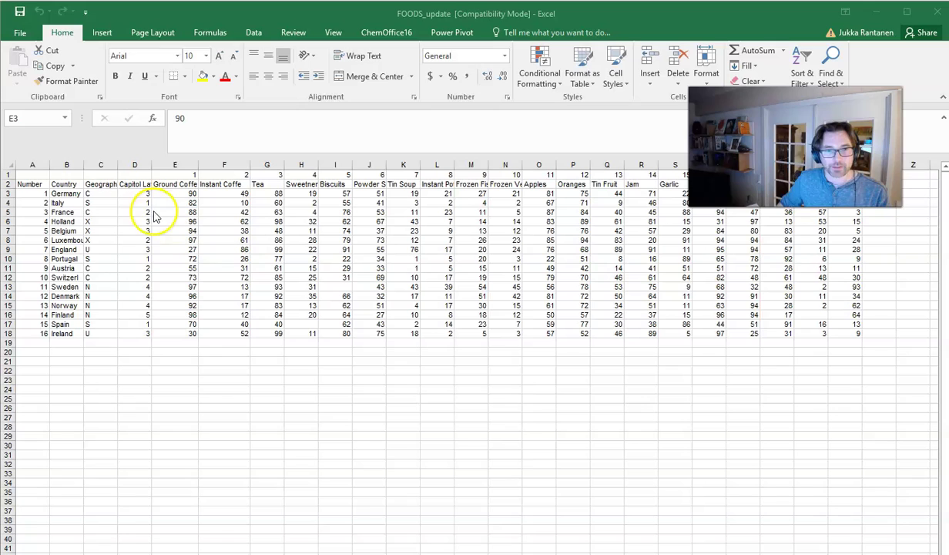
# - Highlight the Country, Ground Coffee and Tea columns of the FOODS_update survey sheet
pyautogui.click(68, 202)
pyautogui.click(67, 195)
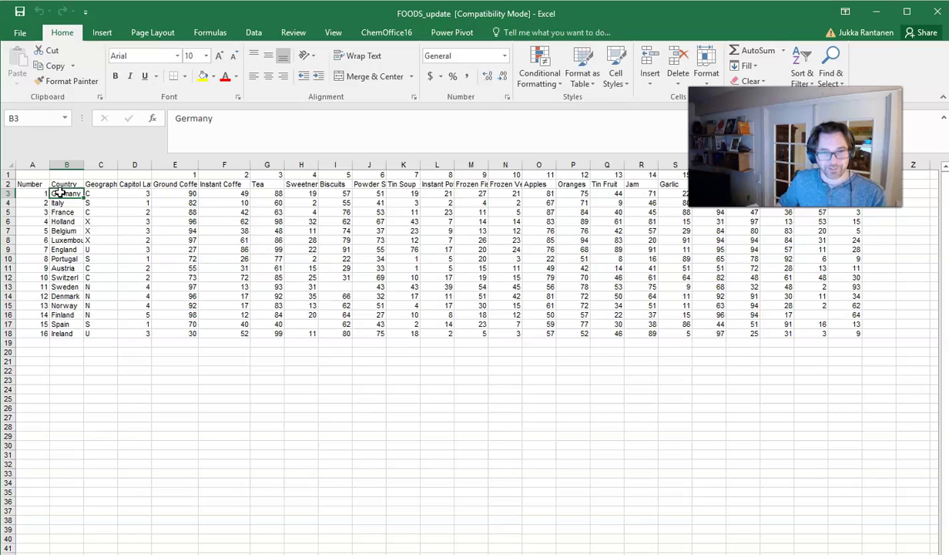
pyautogui.moveTo(60, 193); pyautogui.dragTo(63, 335)
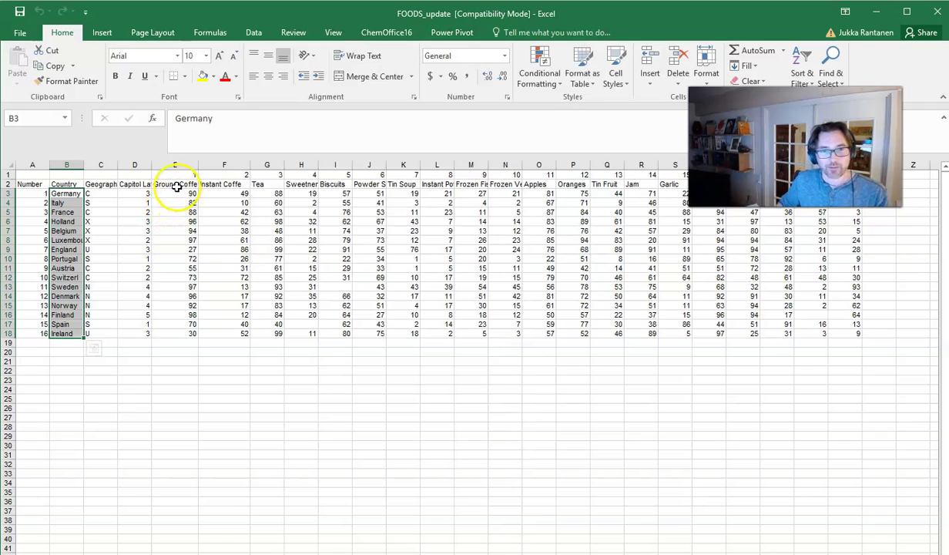
pyautogui.moveTo(175, 187); pyautogui.dragTo(189, 335)
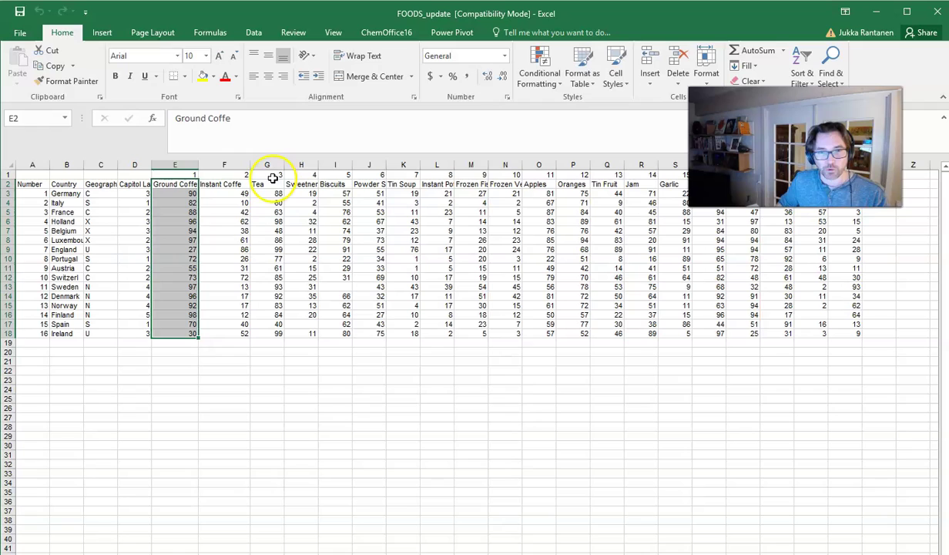
pyautogui.moveTo(269, 185); pyautogui.dragTo(275, 325)
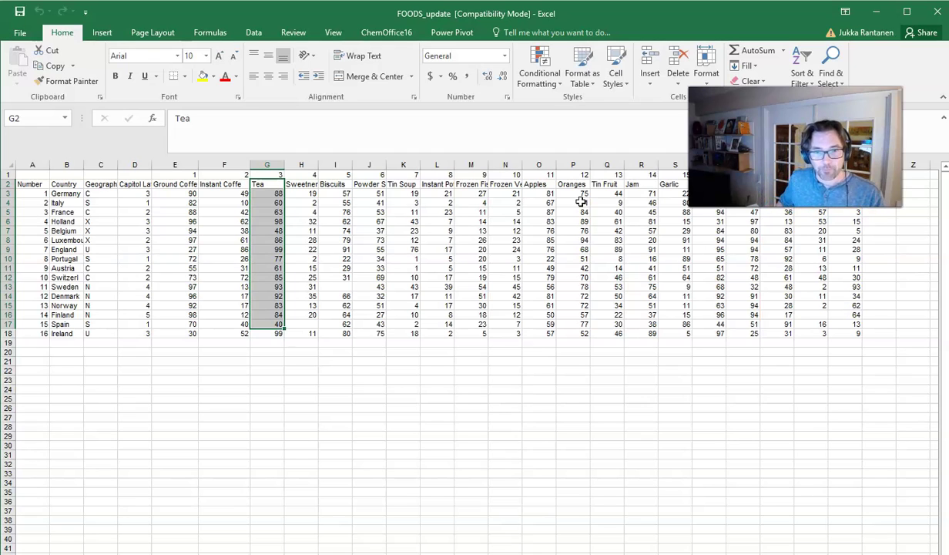
# - Point out Germany's Powder Soup value and Sweden's missing Biscuits value
pyautogui.click(271, 360)
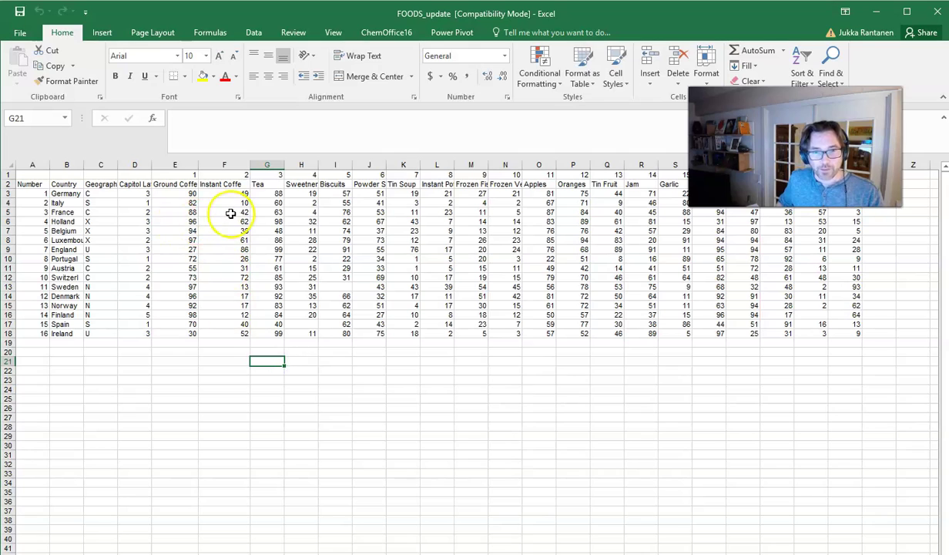
pyautogui.click(377, 194)
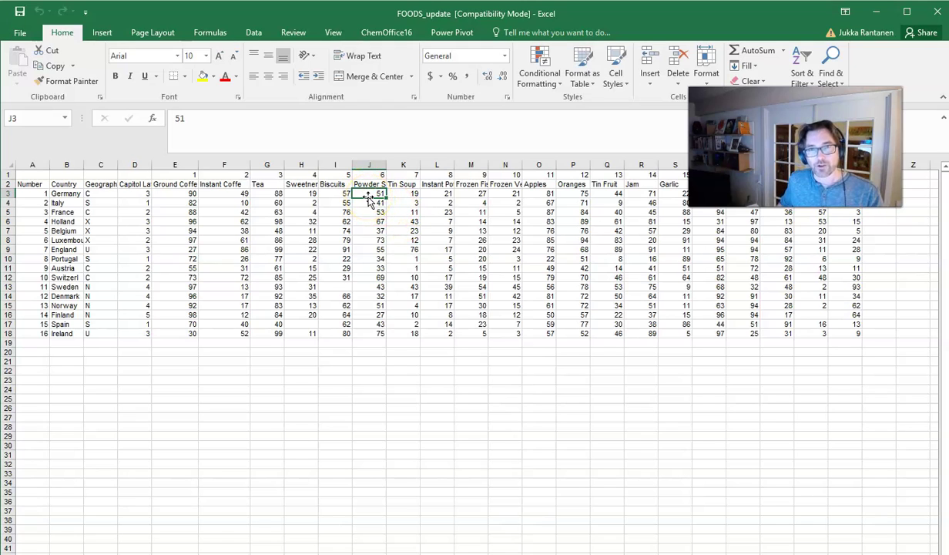
pyautogui.click(336, 287)
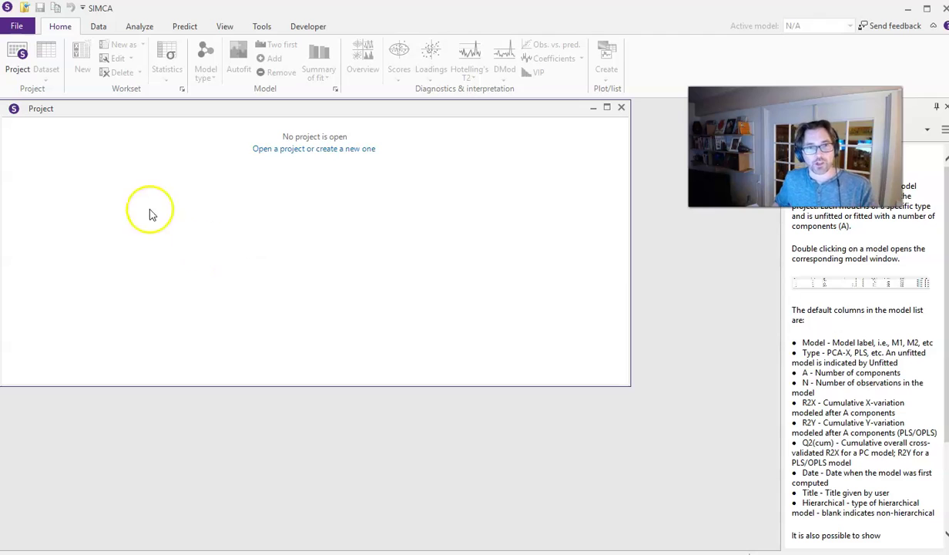
# - Create a new Regular (non-batch) project from the SIMCA Start page
pyautogui.click(17, 58)
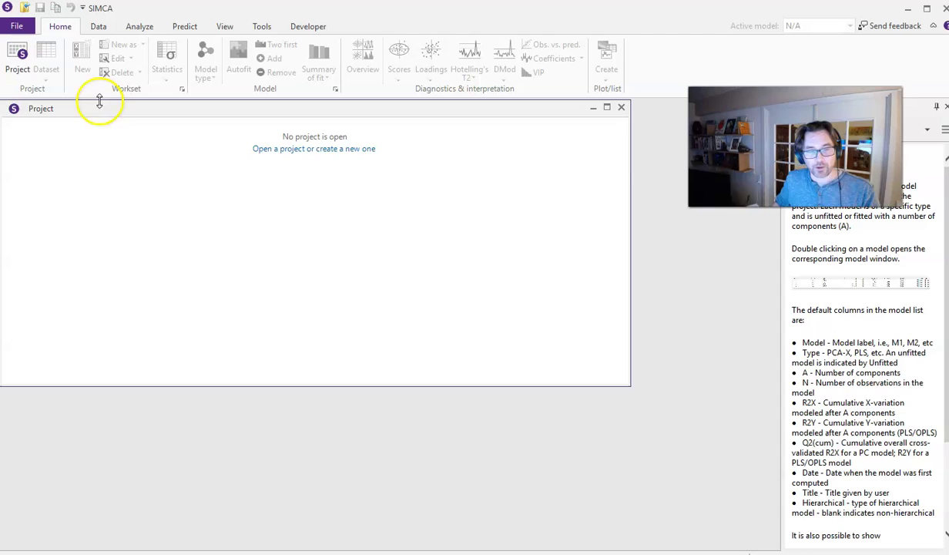
pyautogui.click(152, 136)
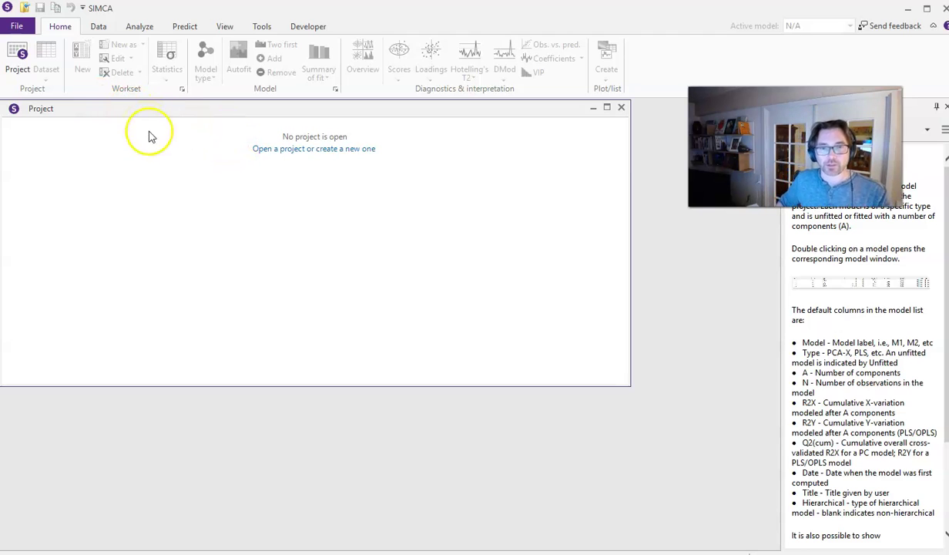
pyautogui.click(265, 149)
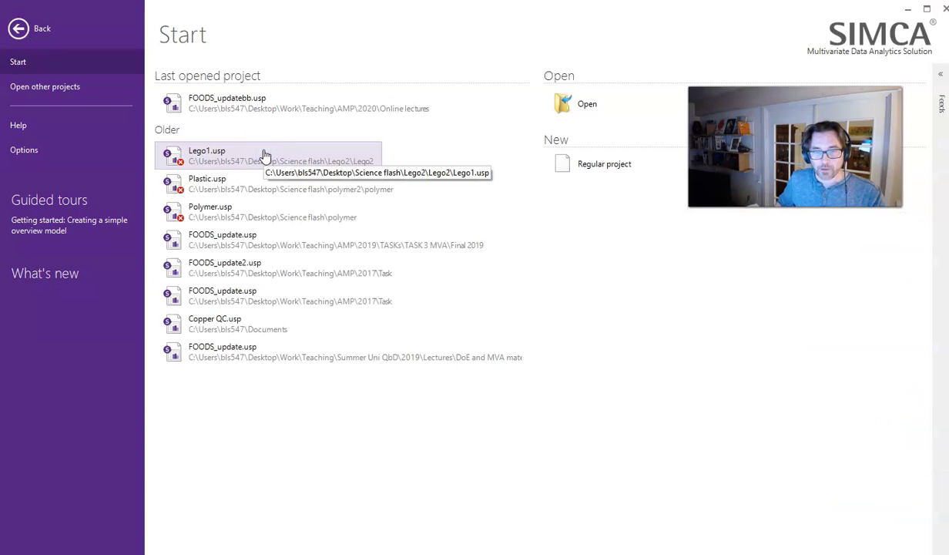
pyautogui.click(592, 166)
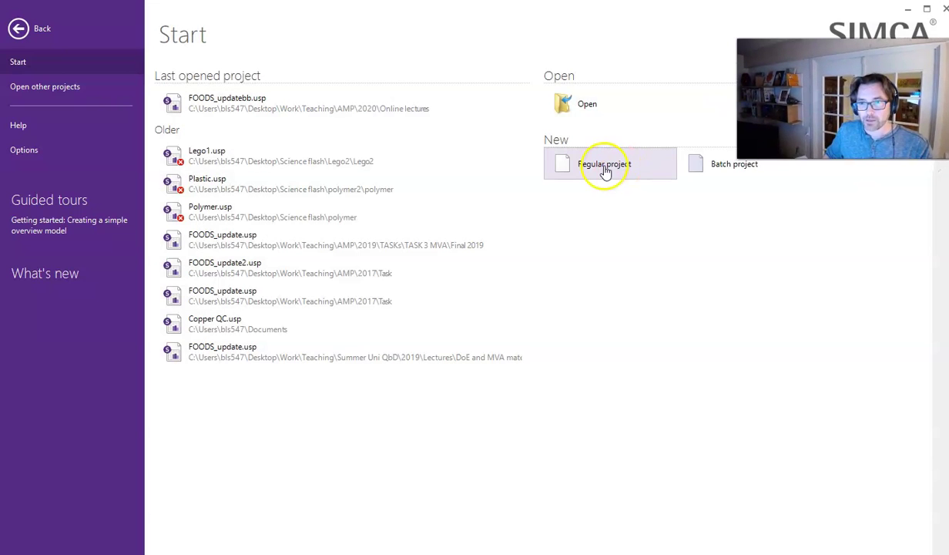
pyautogui.click(606, 171)
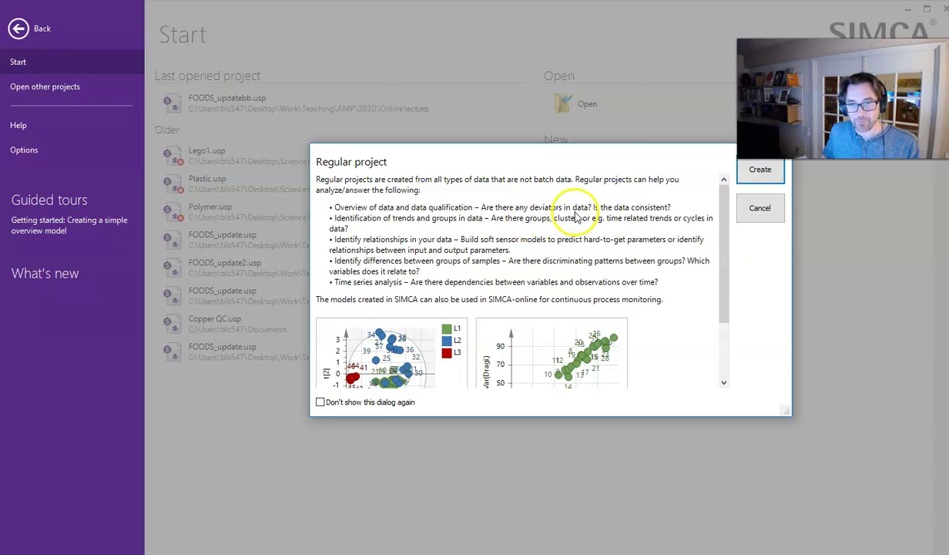
pyautogui.click(759, 171)
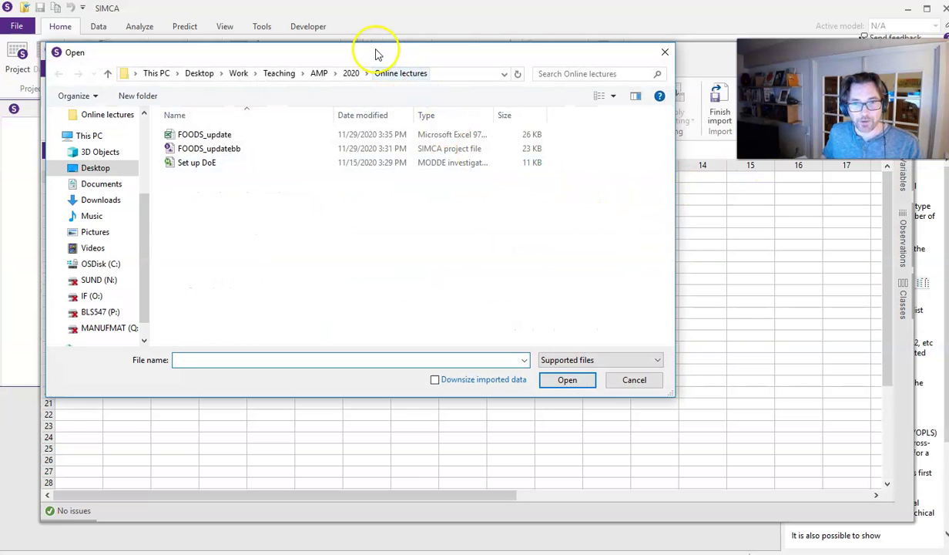
# - Import the FOODS_update spreadsheet from the Online lectures folder
pyautogui.moveTo(378, 47); pyautogui.dragTo(428, 74)
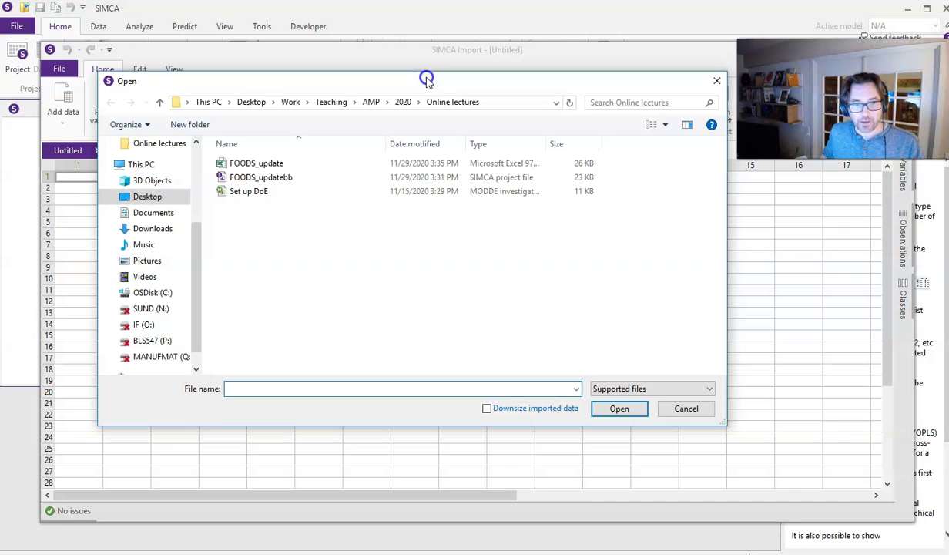
pyautogui.click(298, 167)
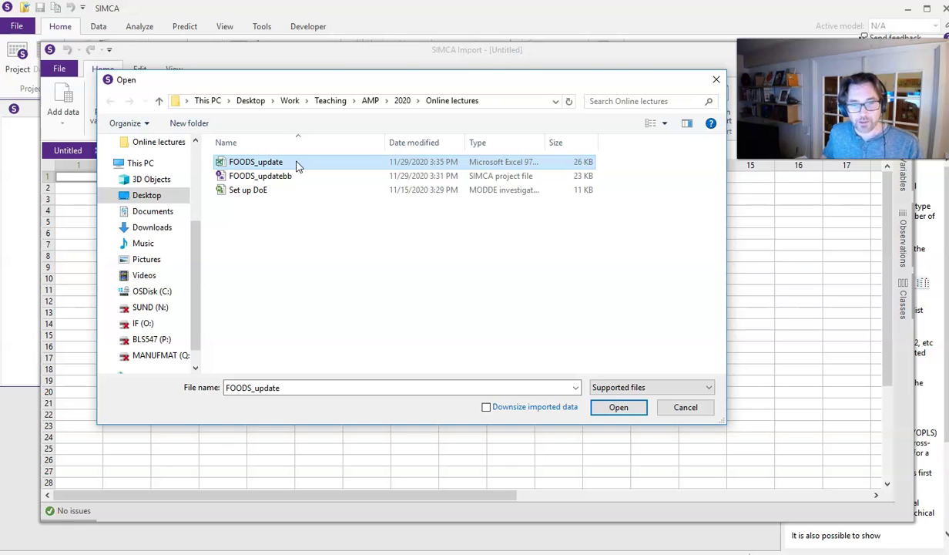
pyautogui.click(616, 409)
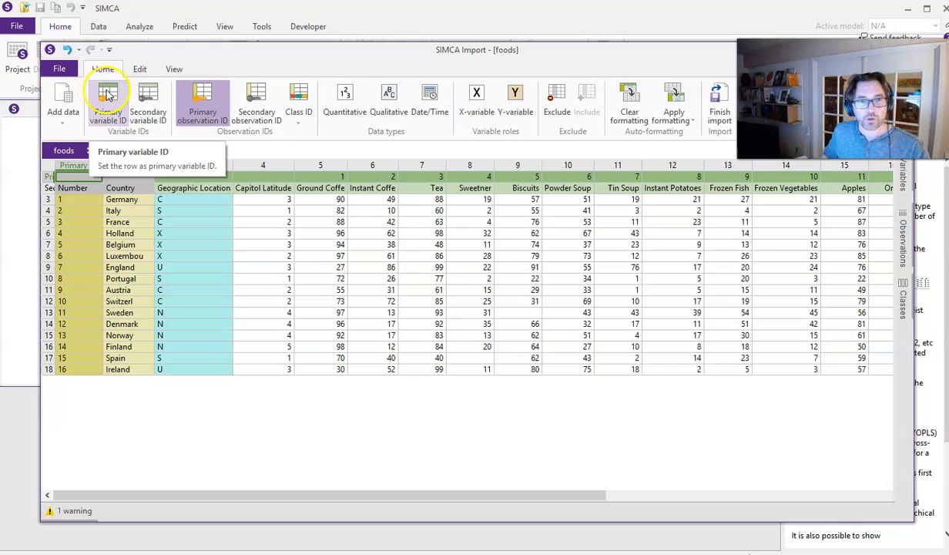
# - Set Country as primary observation ID and the food-name row as primary variable IDs
pyautogui.click(120, 119)
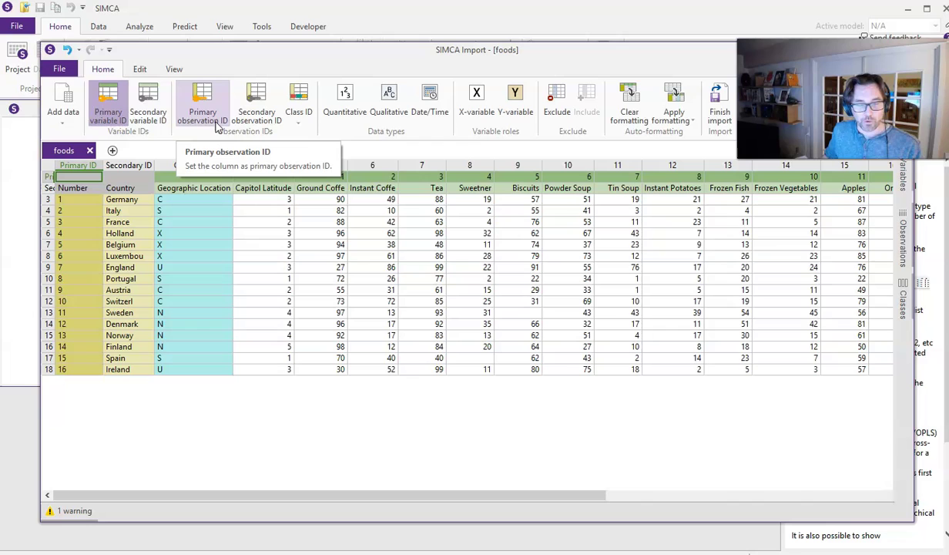
pyautogui.click(220, 116)
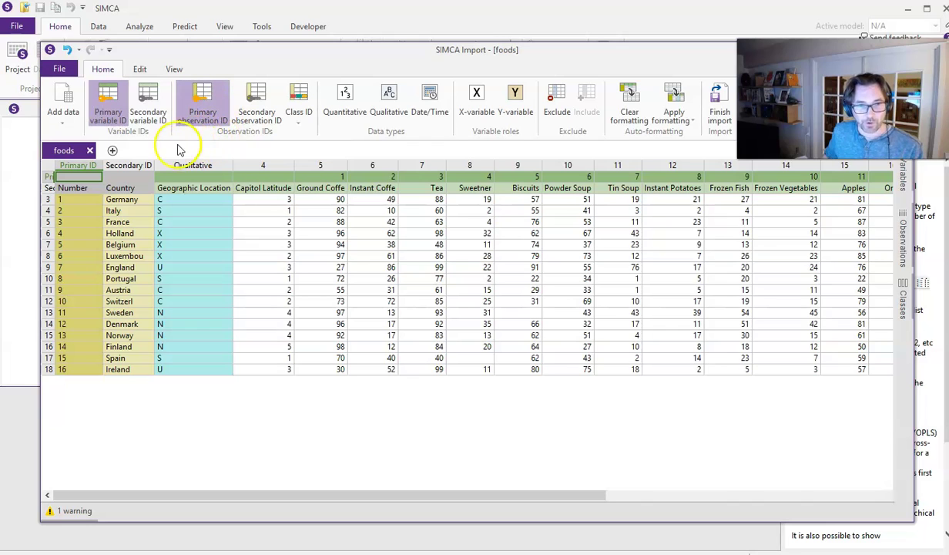
pyautogui.click(141, 168)
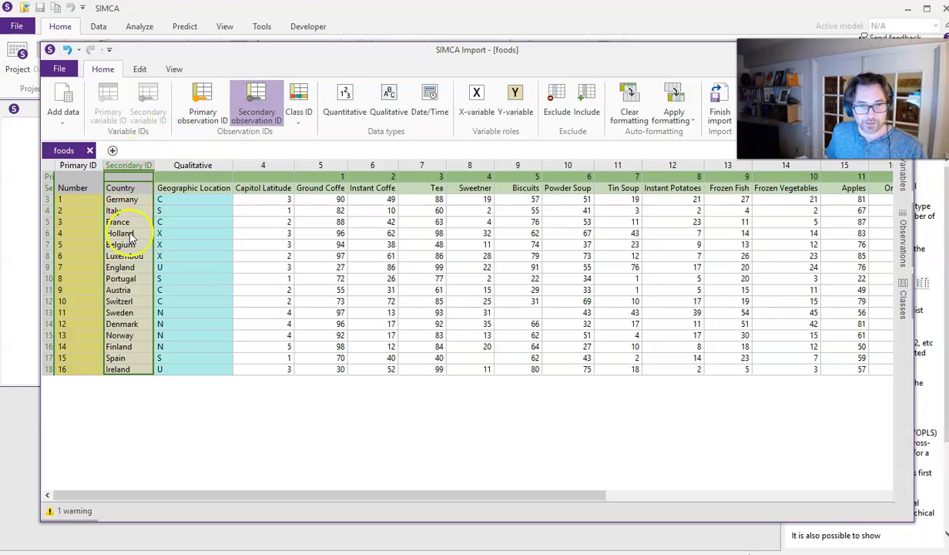
pyautogui.click(202, 100)
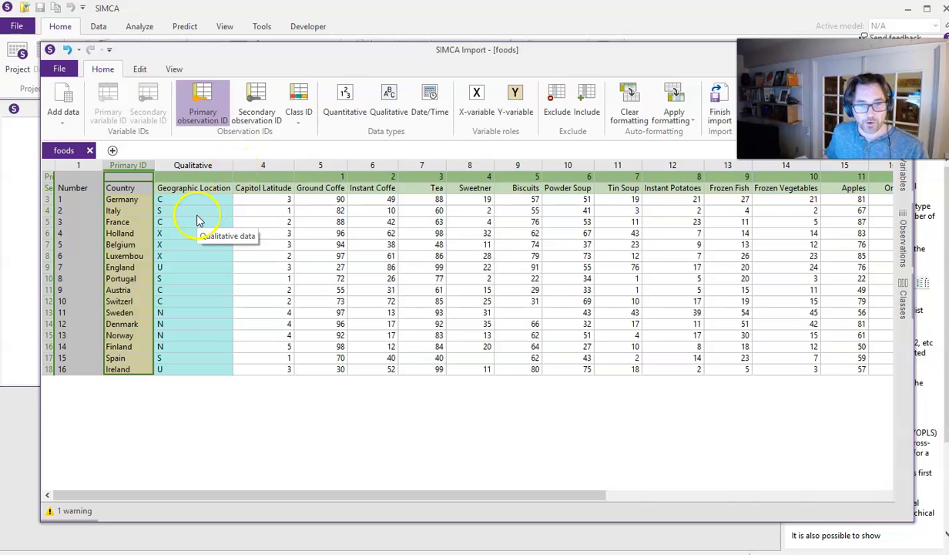
pyautogui.click(50, 187)
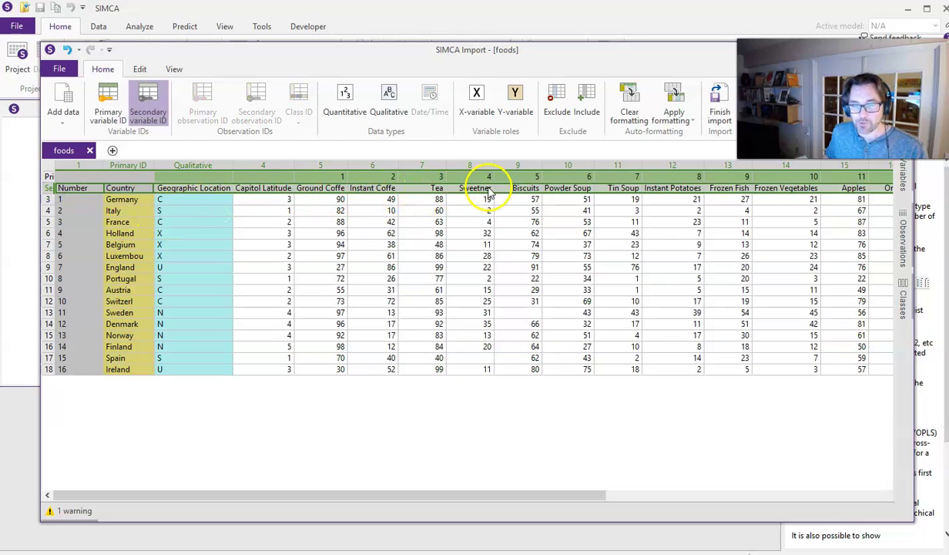
pyautogui.click(107, 96)
pyautogui.click(374, 245)
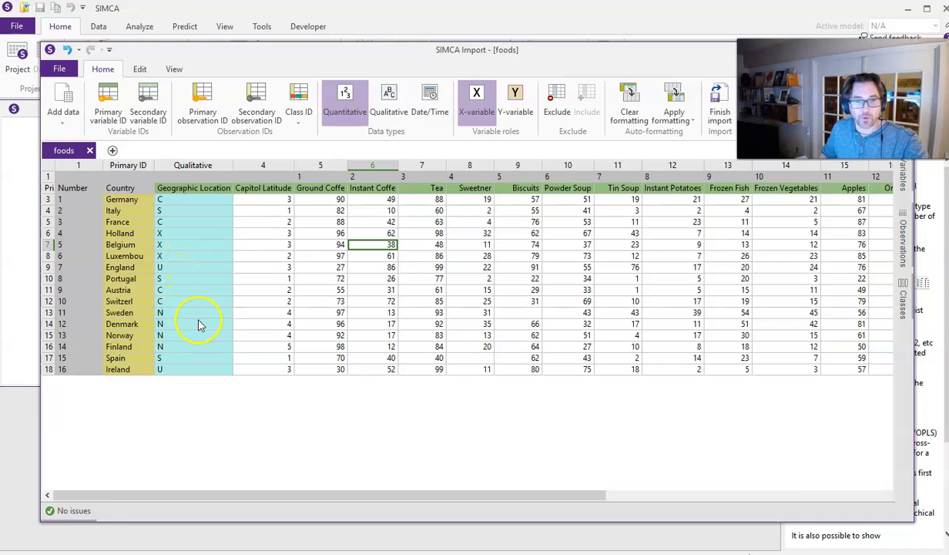
# - Mark the Capitol Latitude column as the Class ID
pyautogui.click(206, 168)
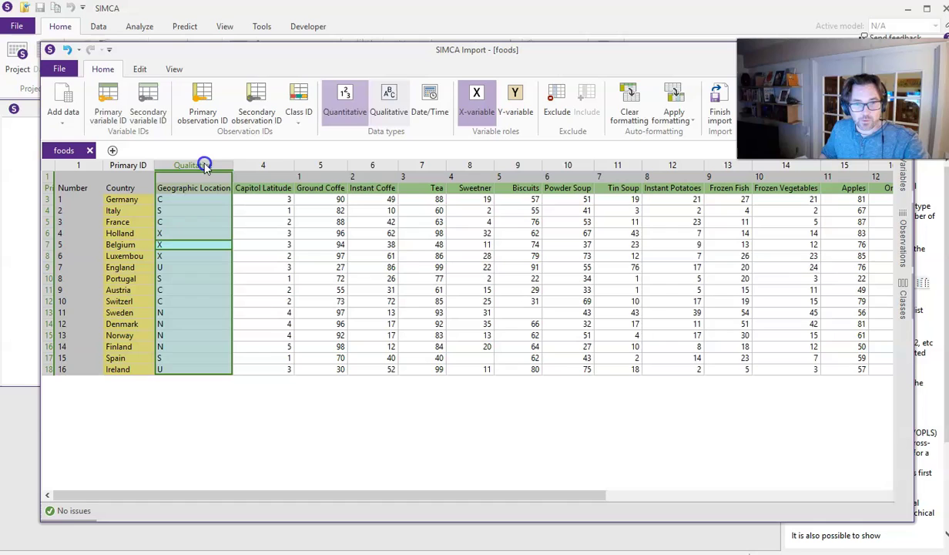
pyautogui.click(299, 108)
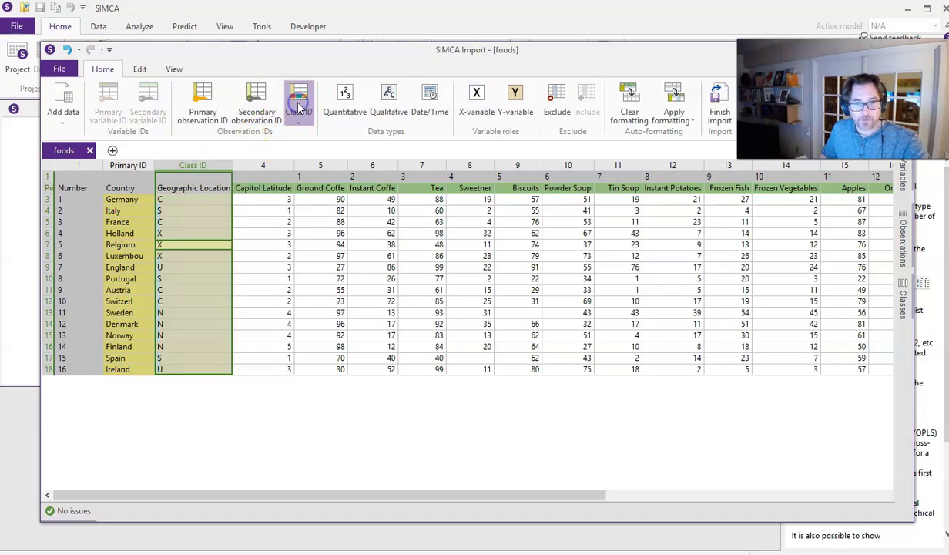
pyautogui.click(262, 165)
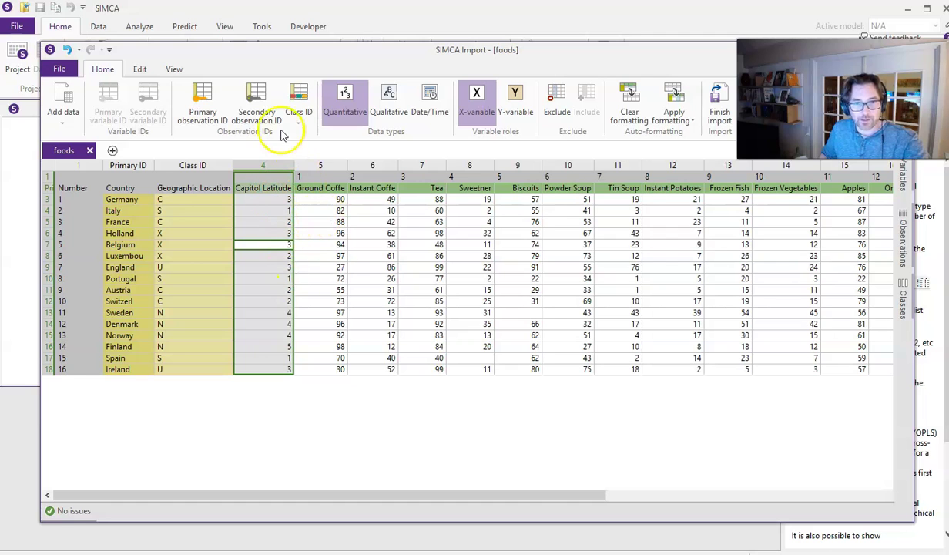
pyautogui.click(300, 98)
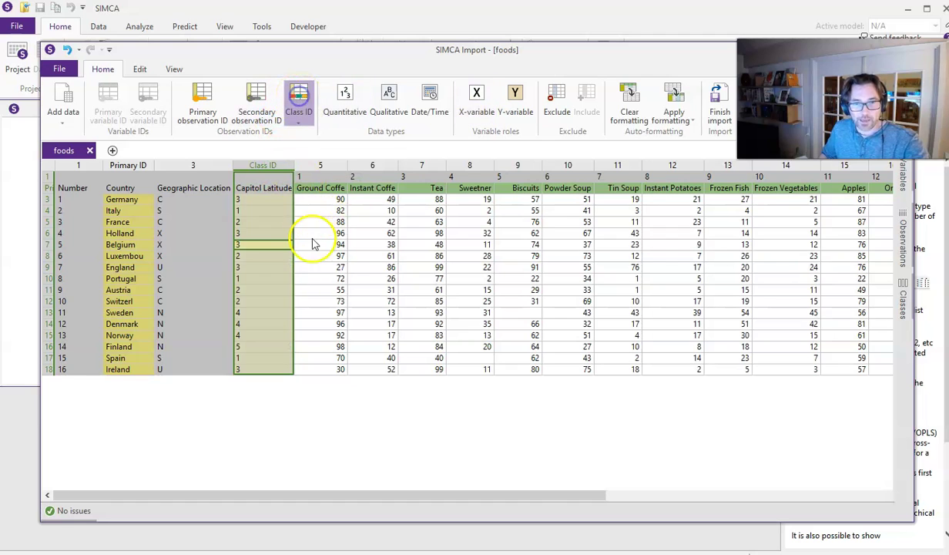
pyautogui.click(286, 244)
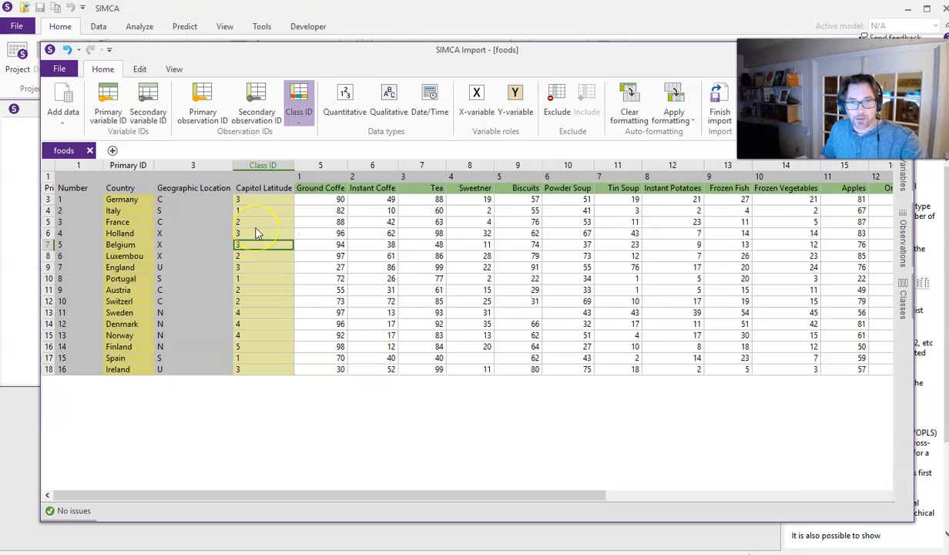
# - Make Geographic Location the secondary observation ID
pyautogui.click(210, 163)
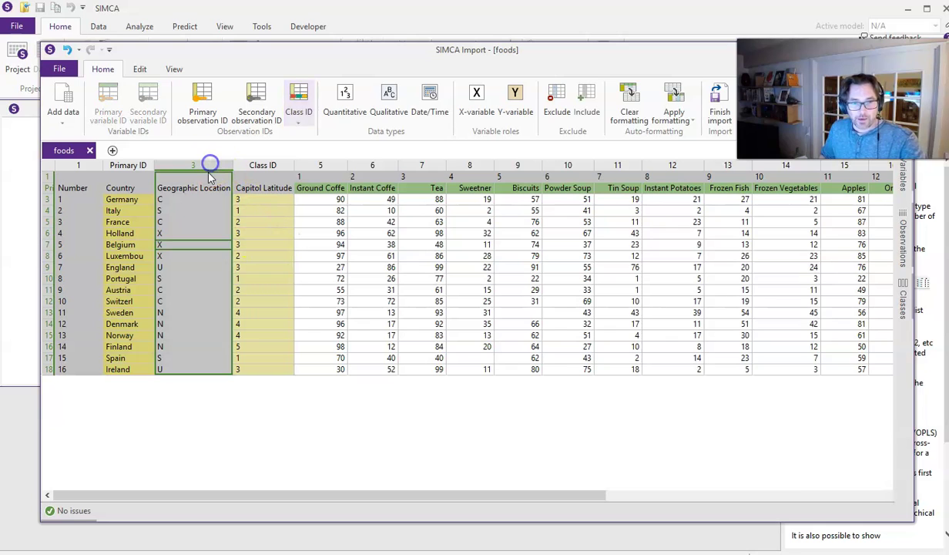
pyautogui.click(255, 94)
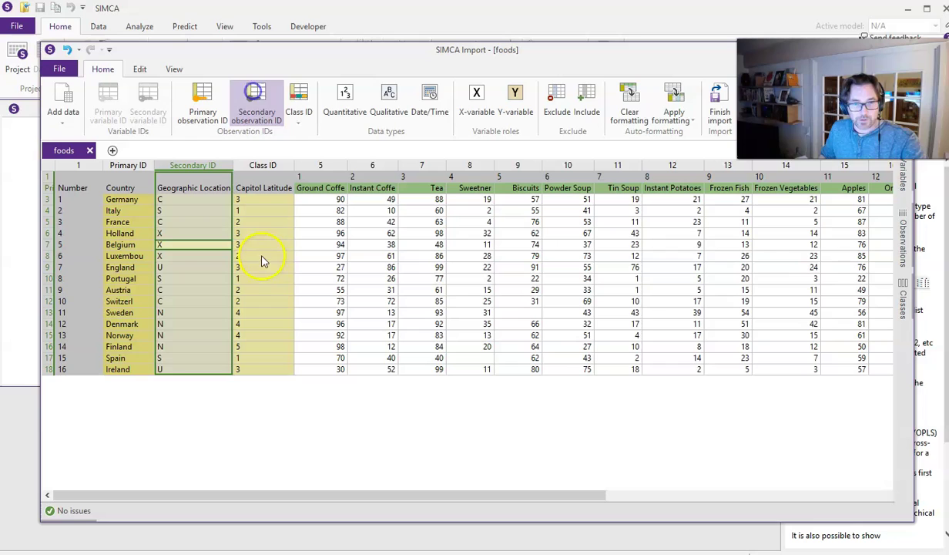
pyautogui.click(254, 257)
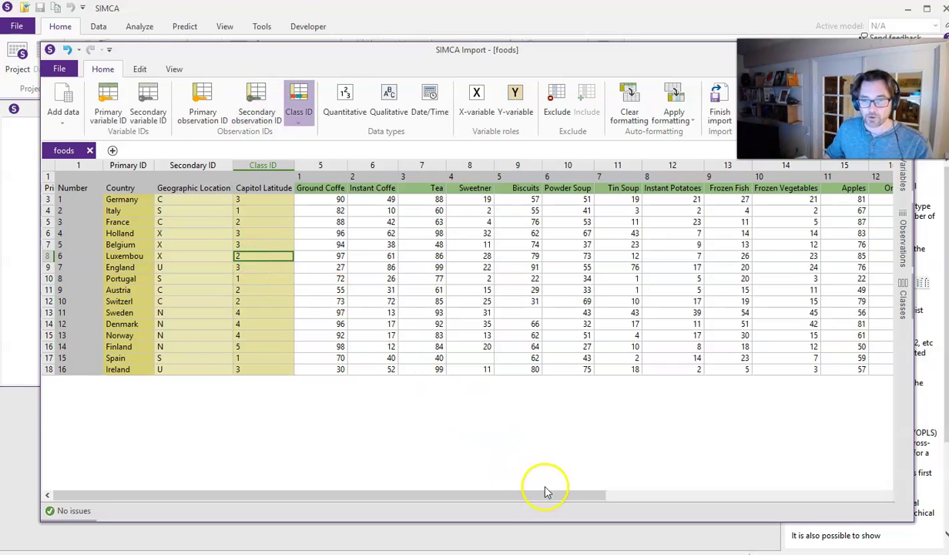
pyautogui.moveTo(547, 494); pyautogui.dragTo(508, 504)
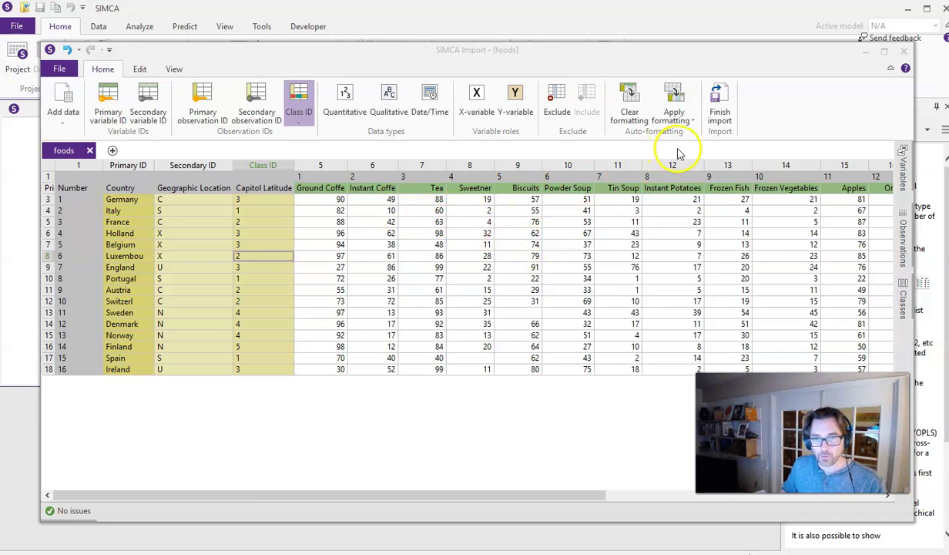
# - Finish the import, save the project as FOODS_update, and show the foods dataset
pyautogui.click(718, 113)
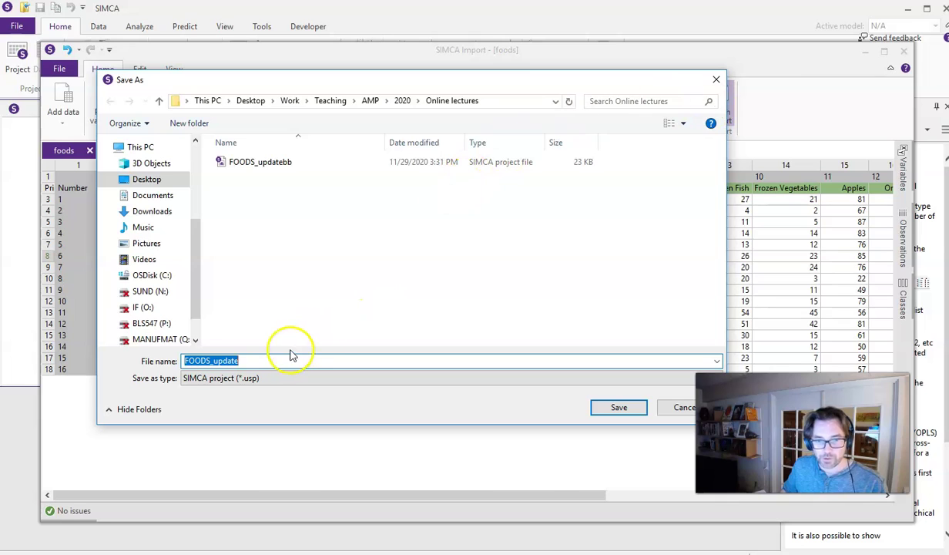
pyautogui.click(251, 361)
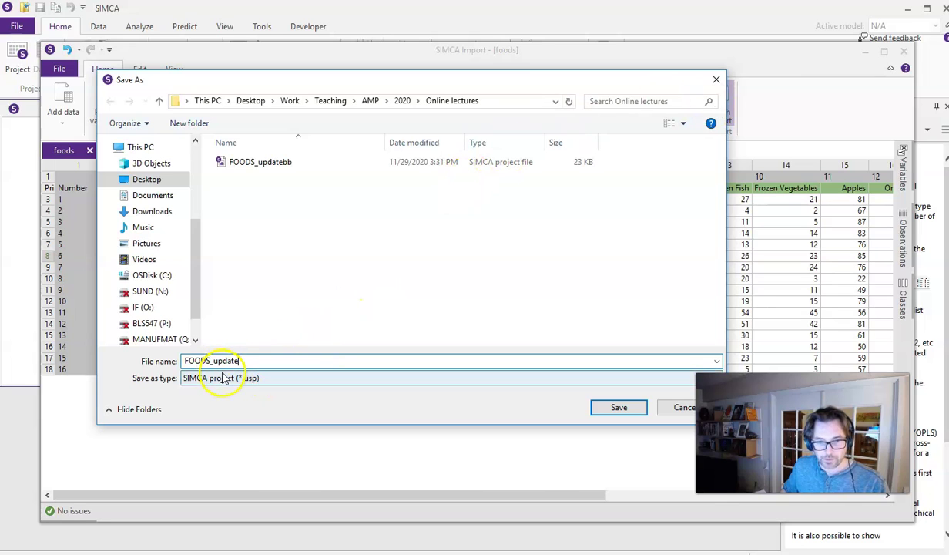
pyautogui.click(619, 408)
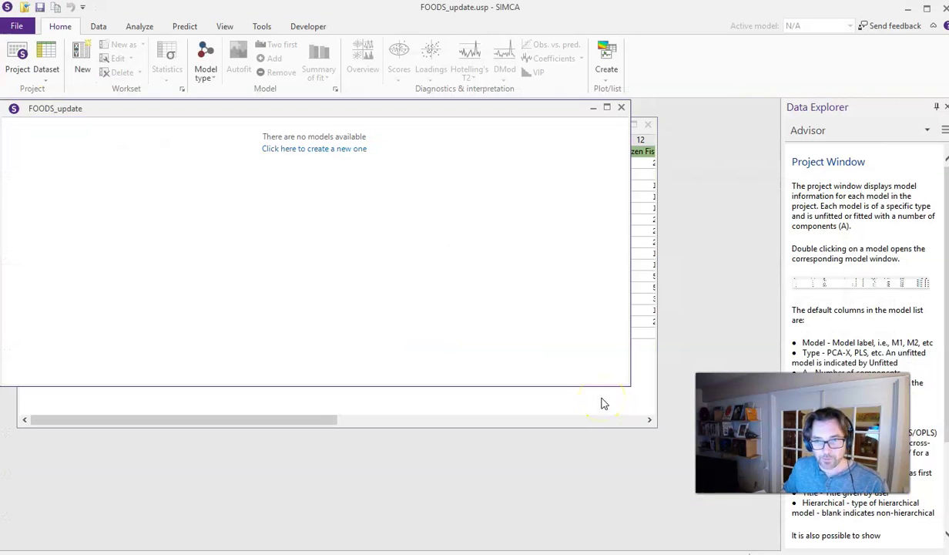
pyautogui.click(594, 404)
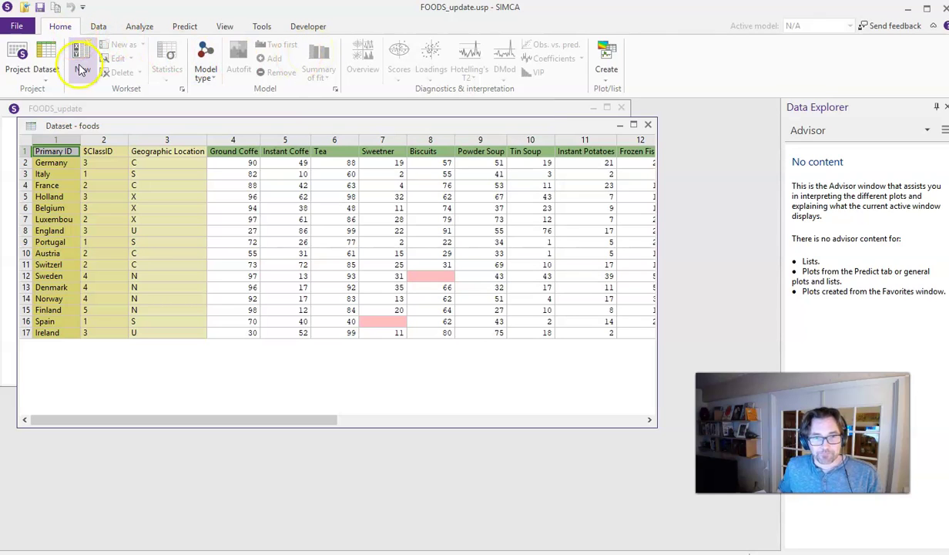
# - Start a new Overview (PCA) workset and advance to its Variables page
pyautogui.click(243, 219)
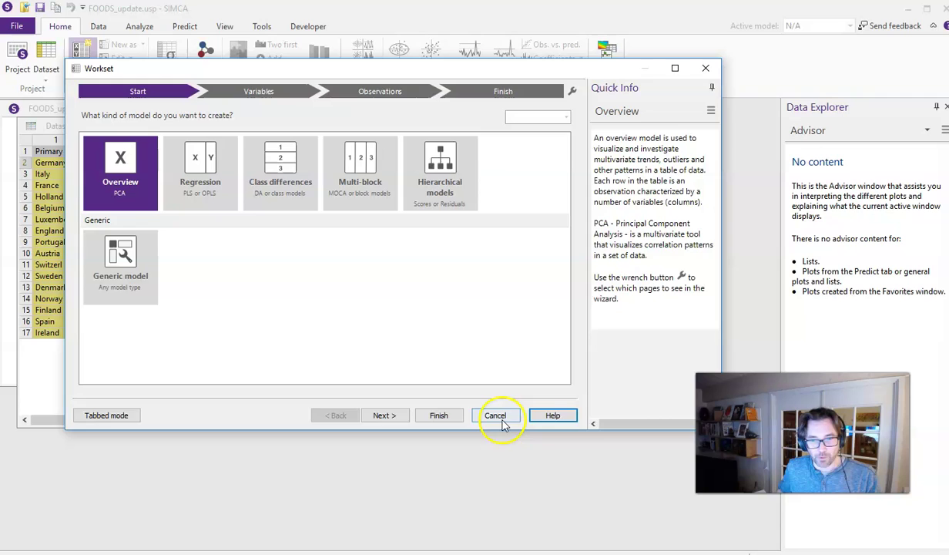
pyautogui.click(495, 416)
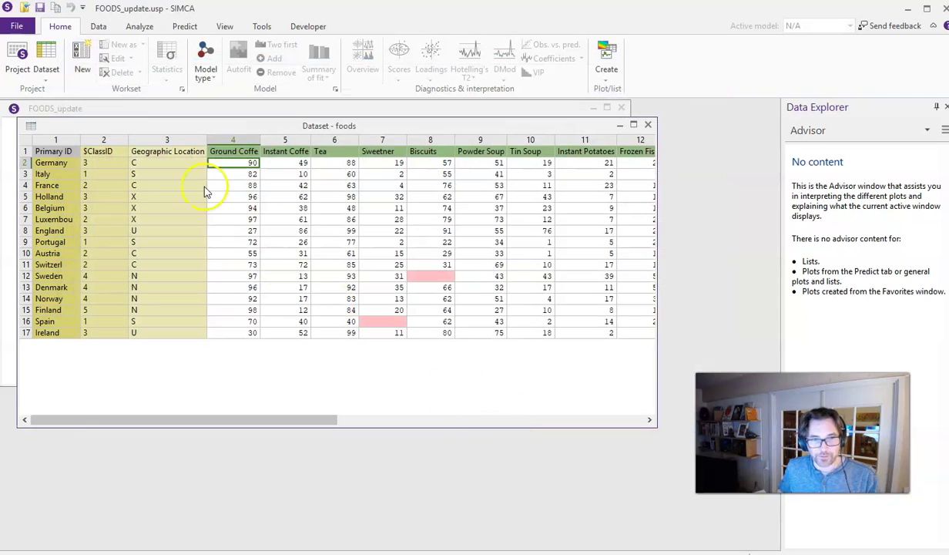
pyautogui.click(81, 64)
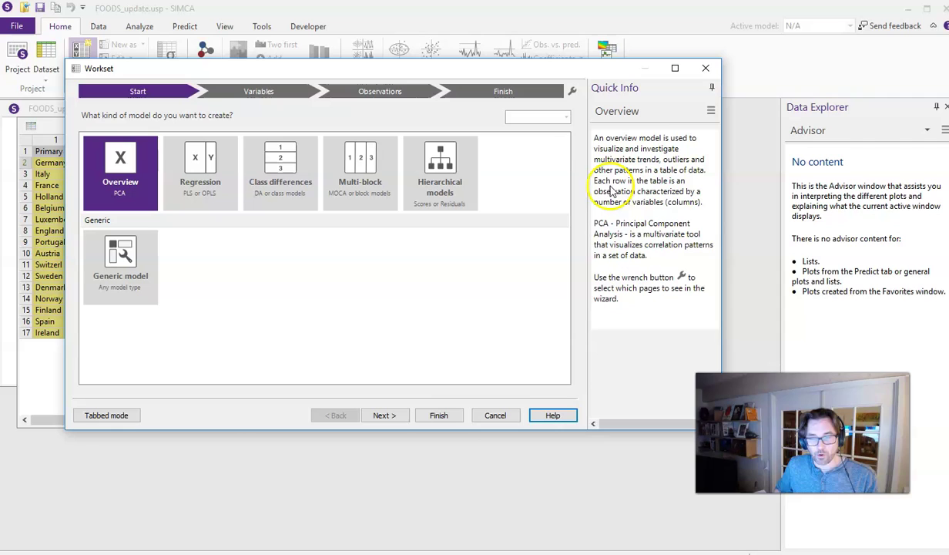
pyautogui.click(123, 185)
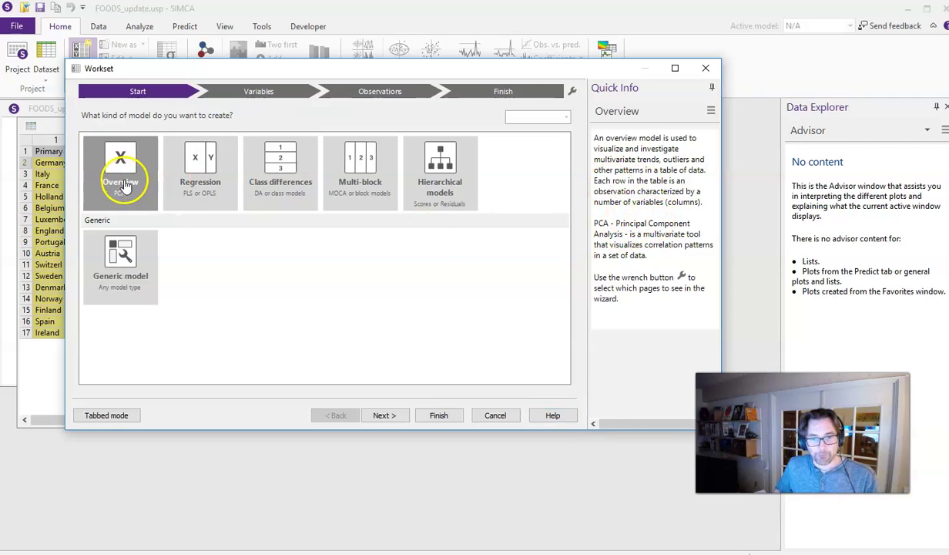
pyautogui.click(386, 415)
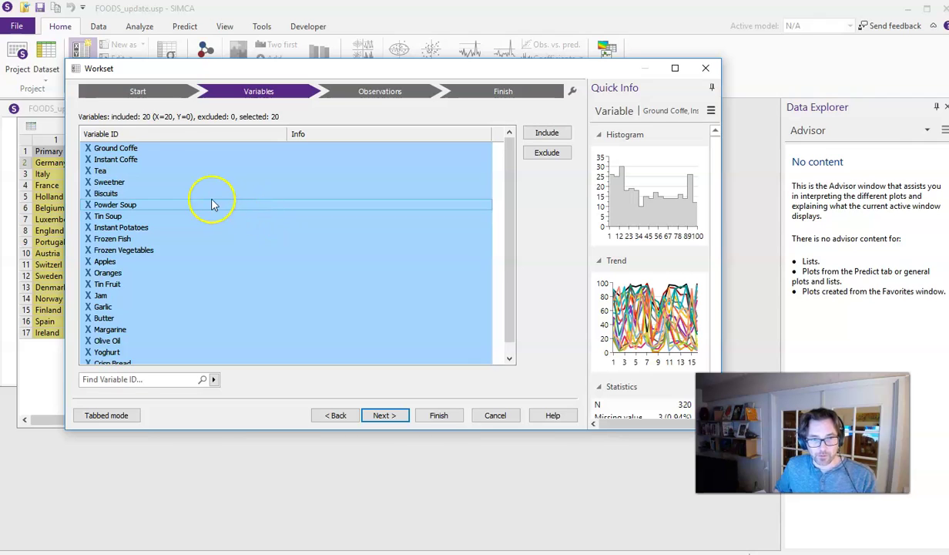
# - Keep all 20 X-variables and all 16 observations, reaching the UV-scaled PCA-X Finish summary
pyautogui.scroll(-1, 212, 201)
pyautogui.scroll(1, 210, 202)
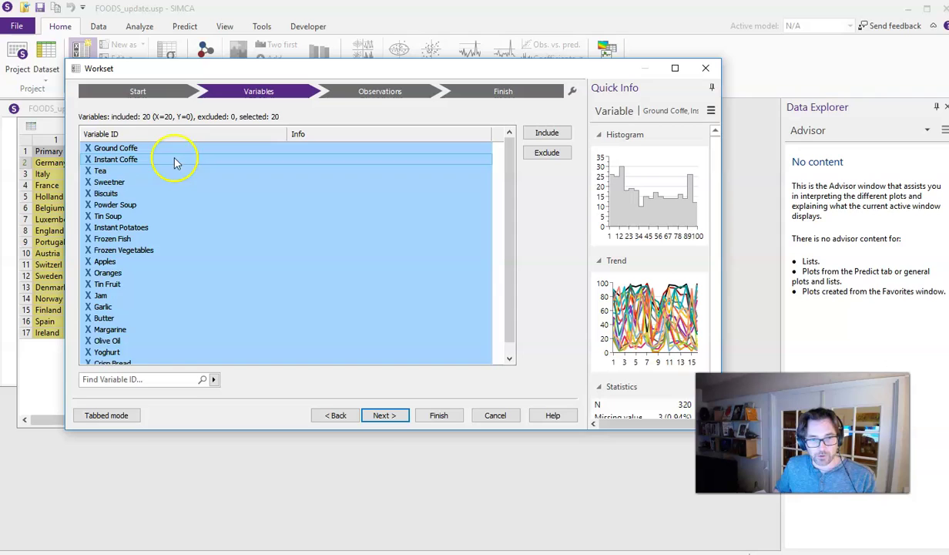
pyautogui.scroll(-1, 188, 178)
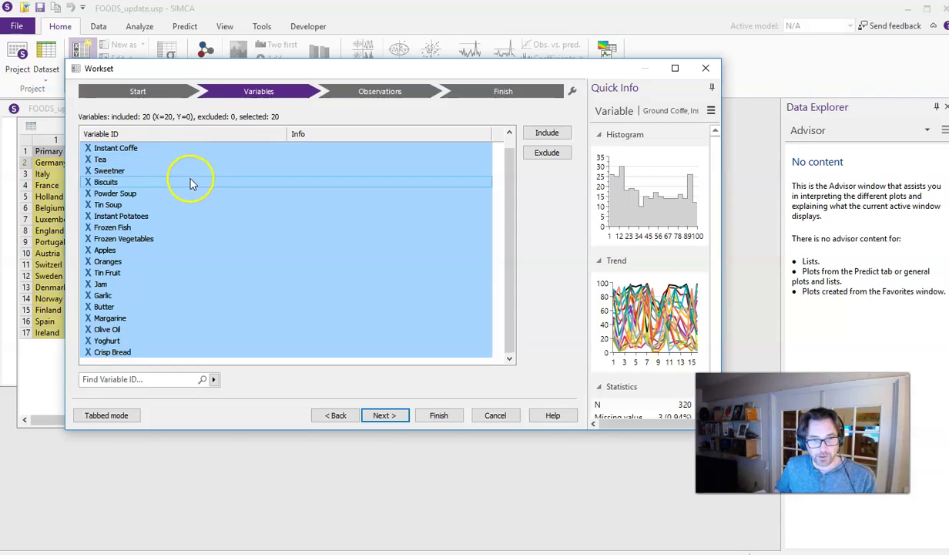
pyautogui.click(394, 417)
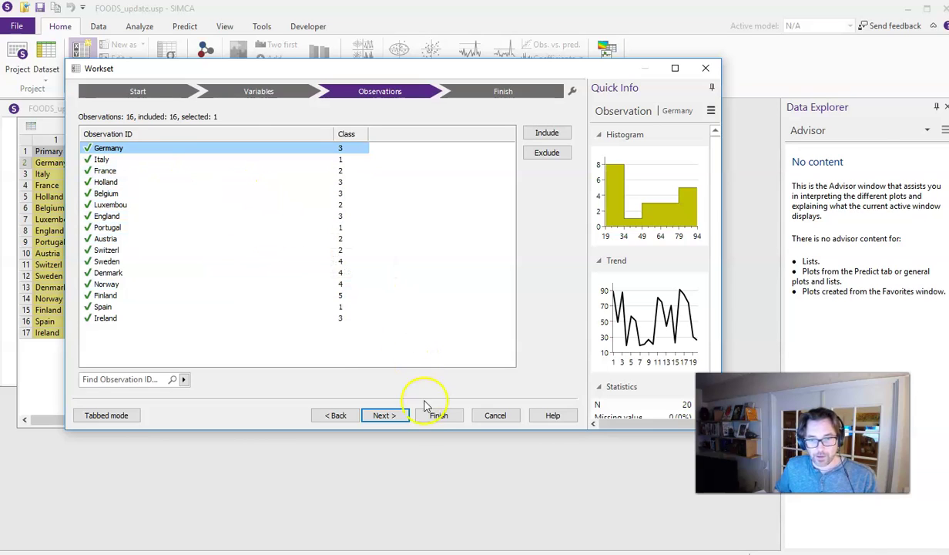
pyautogui.click(386, 415)
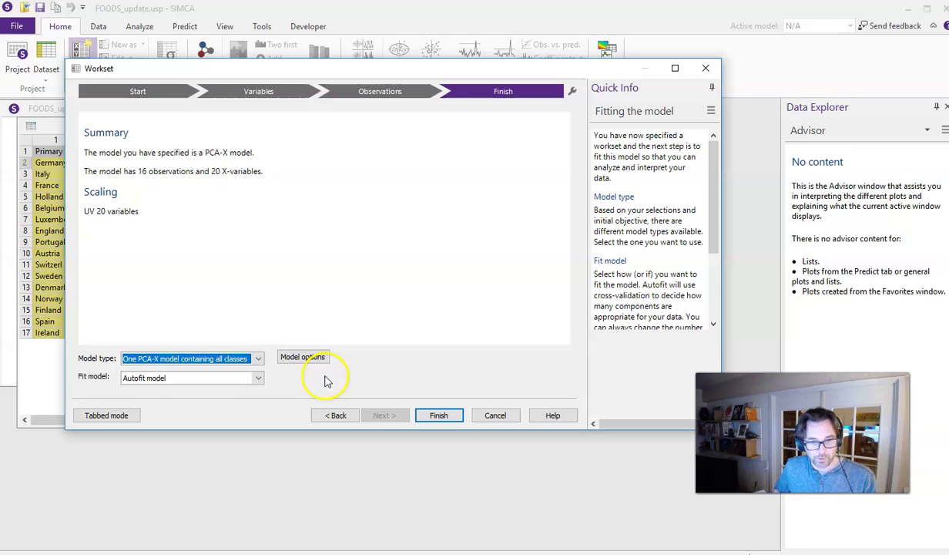
pyautogui.click(304, 359)
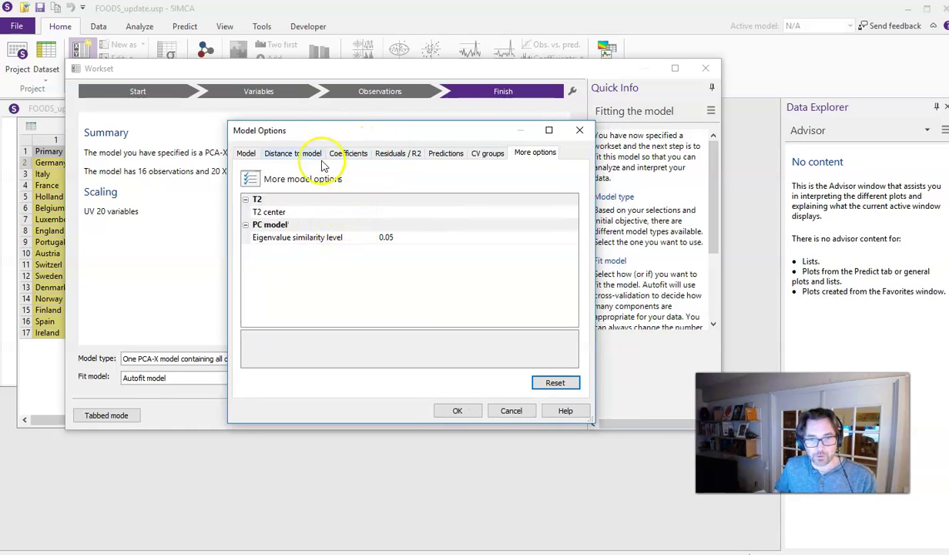
pyautogui.click(295, 156)
pyautogui.click(352, 156)
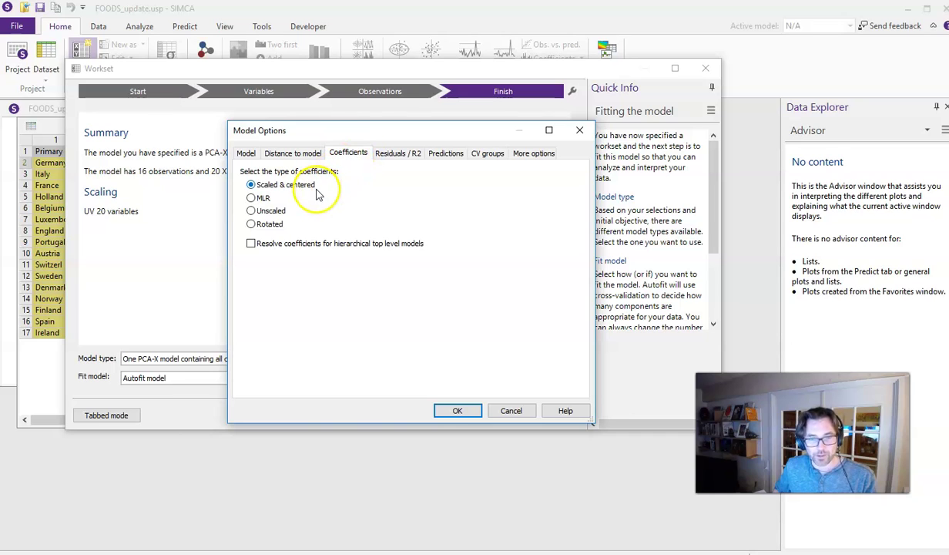
pyautogui.click(394, 155)
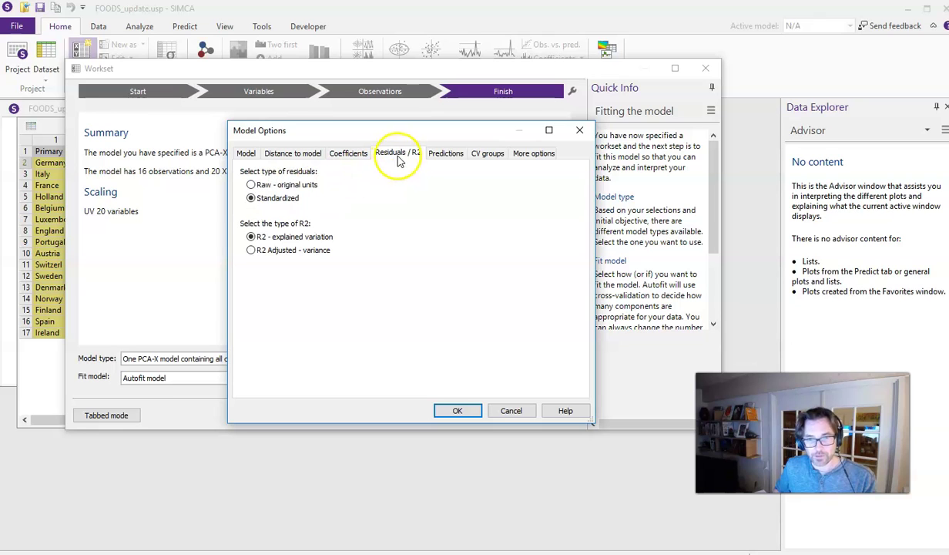
pyautogui.click(450, 155)
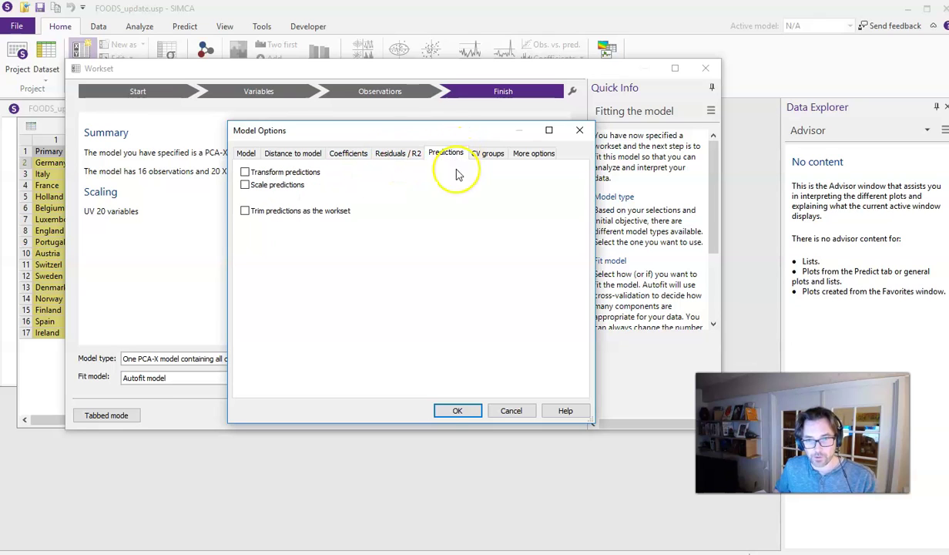
pyautogui.click(453, 411)
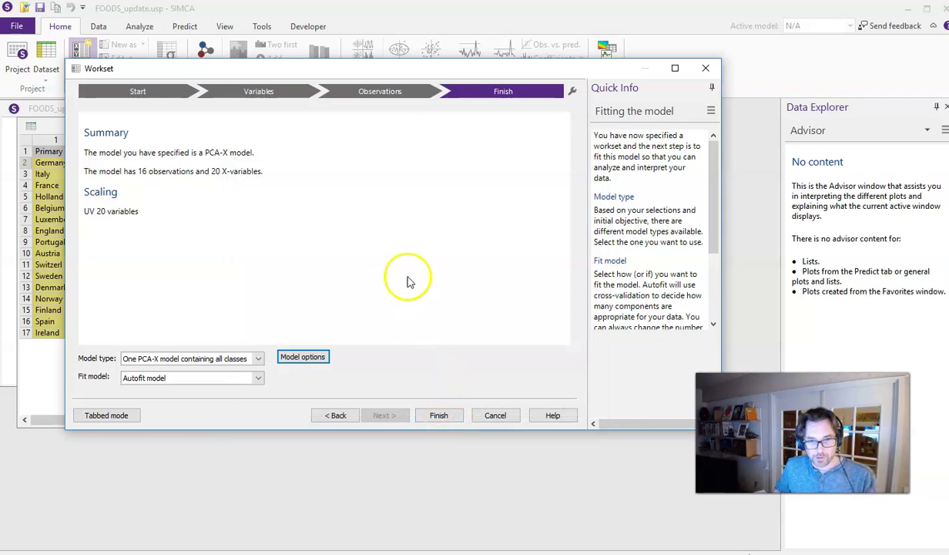
# - Fit model M1 and move its Summary of Fit plot down and to the right
pyautogui.click(439, 416)
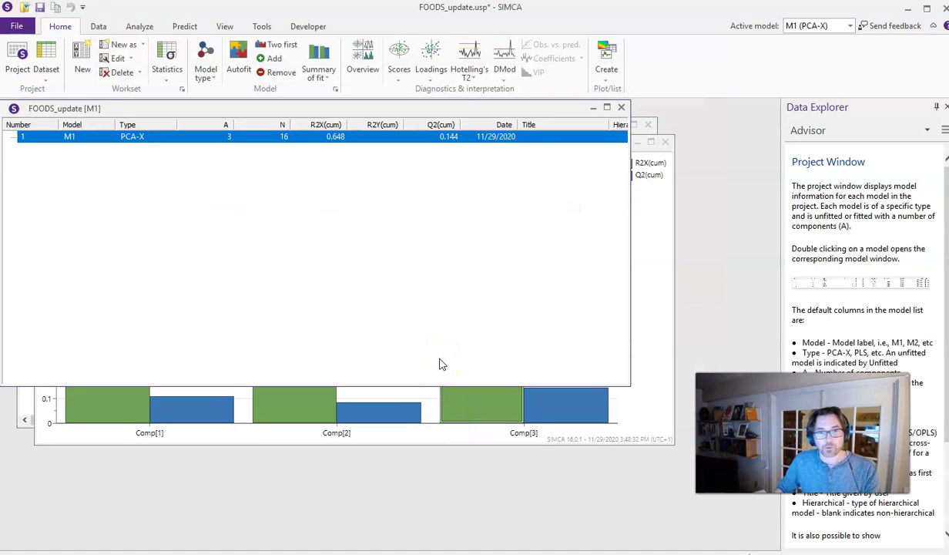
pyautogui.click(647, 255)
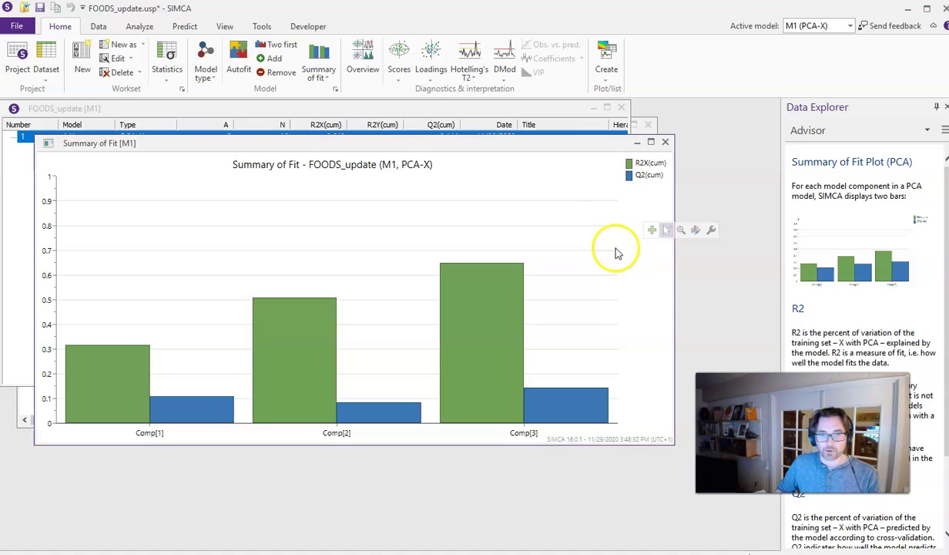
pyautogui.moveTo(430, 145); pyautogui.dragTo(482, 183)
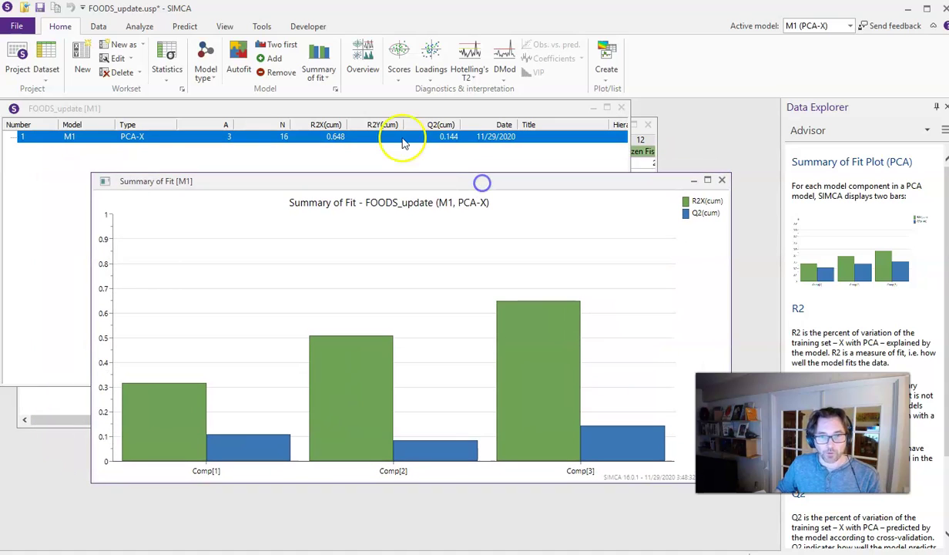
pyautogui.click(369, 108)
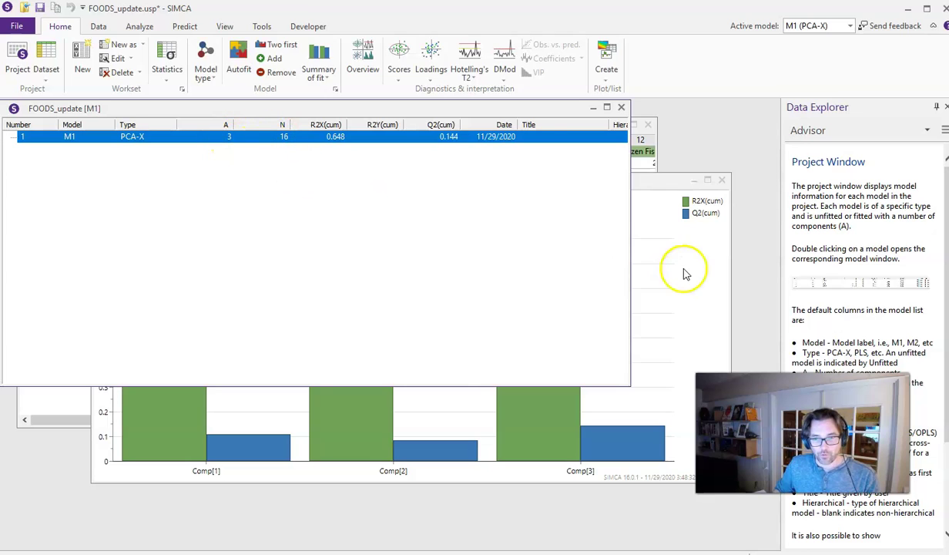
pyautogui.click(642, 185)
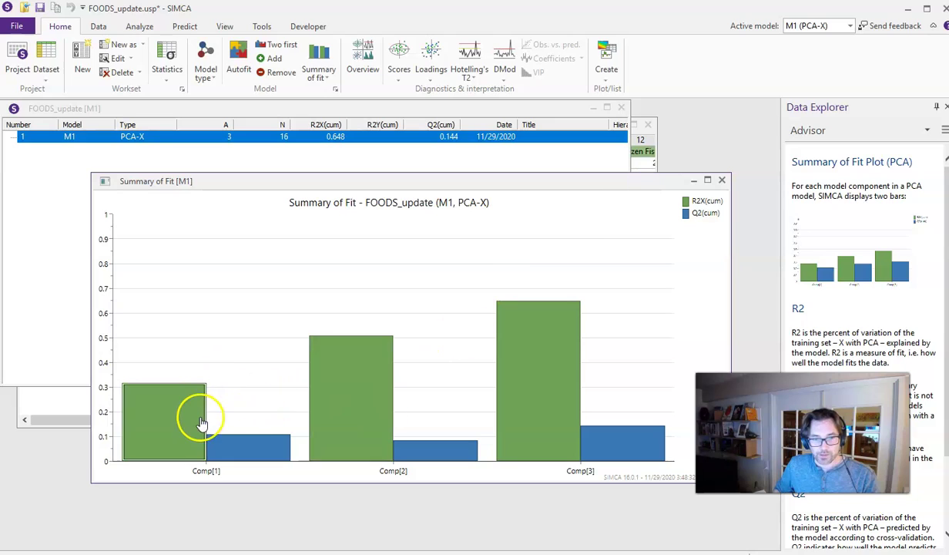
# - Read the three-component fit: R2X(cum) 0.648 and Q2(cum) 0.144
pyautogui.moveTo(195, 422)
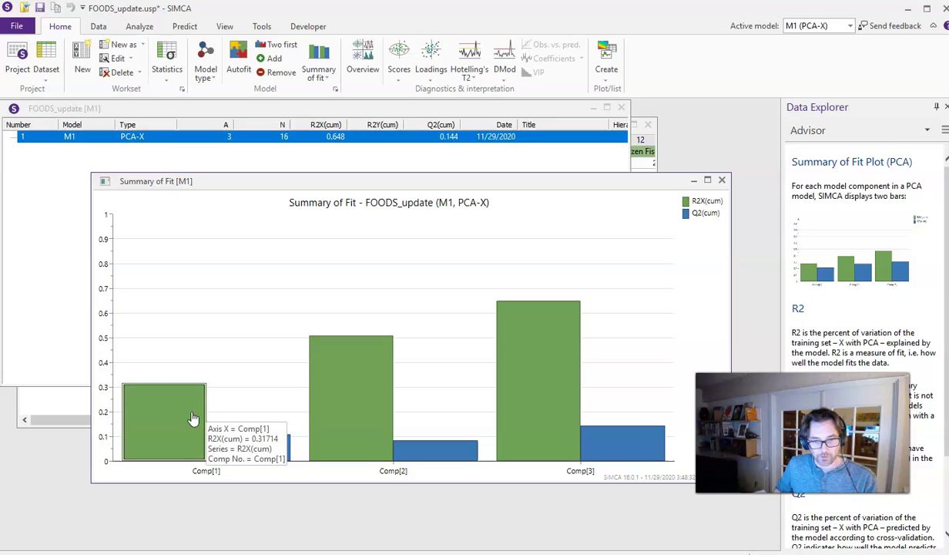
pyautogui.moveTo(339, 384)
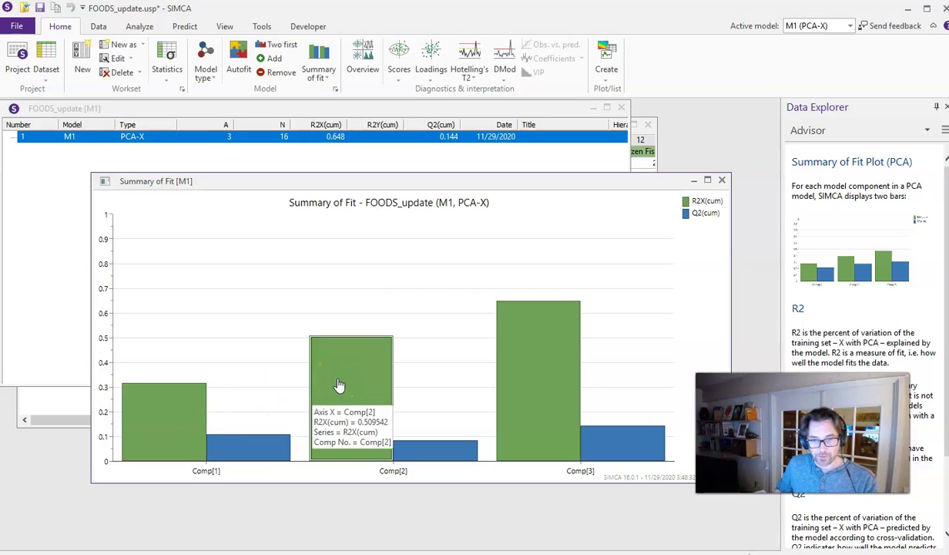
pyautogui.moveTo(544, 340)
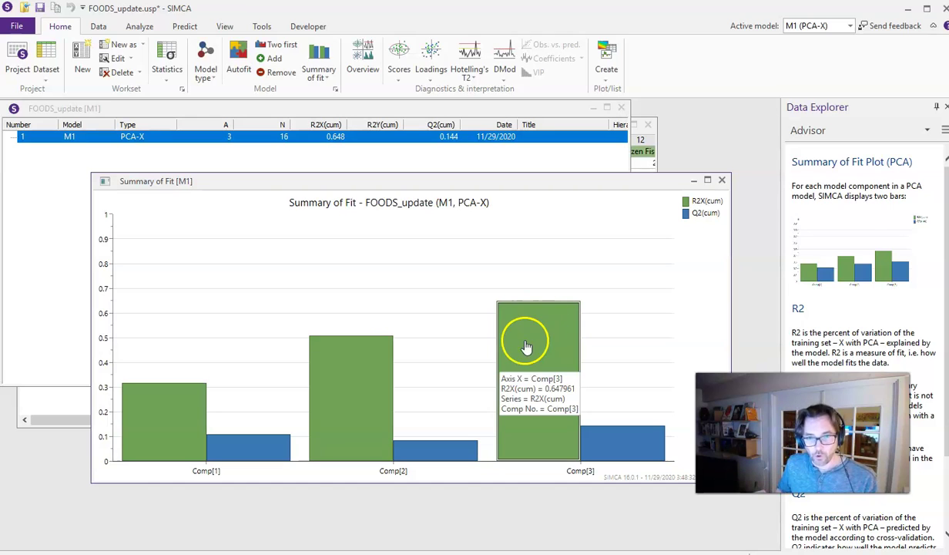
pyautogui.click(400, 73)
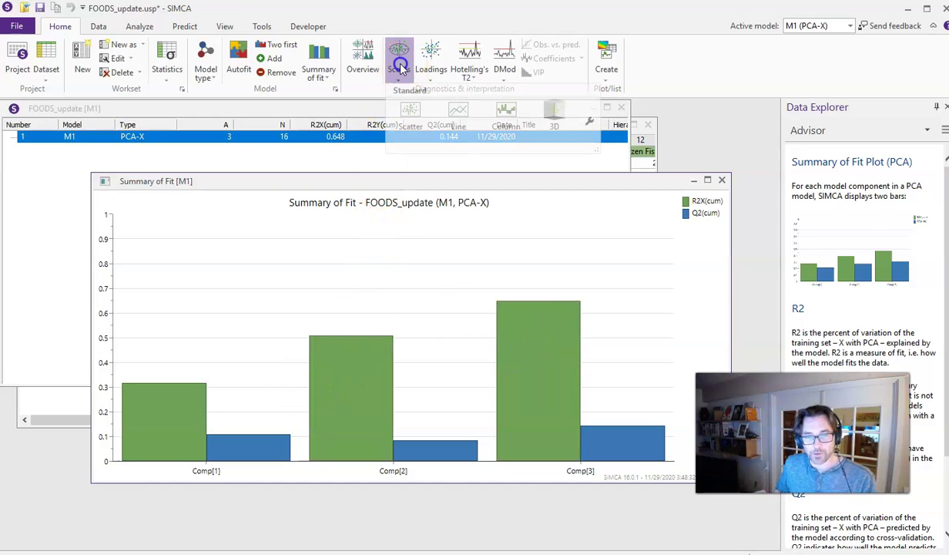
# - Create the M1 scores scatter plot of t[1] vs t[2], coloured by latitude class
pyautogui.click(415, 118)
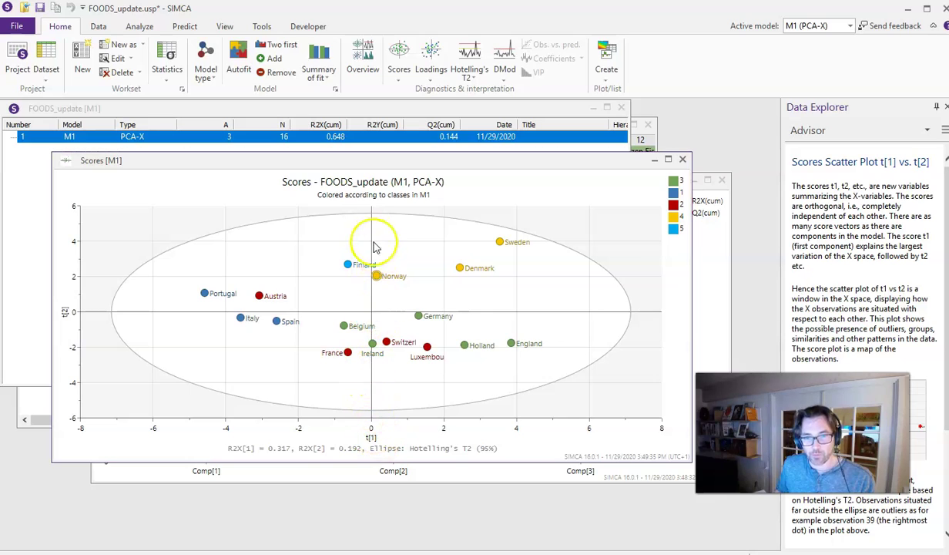
pyautogui.moveTo(370, 221)
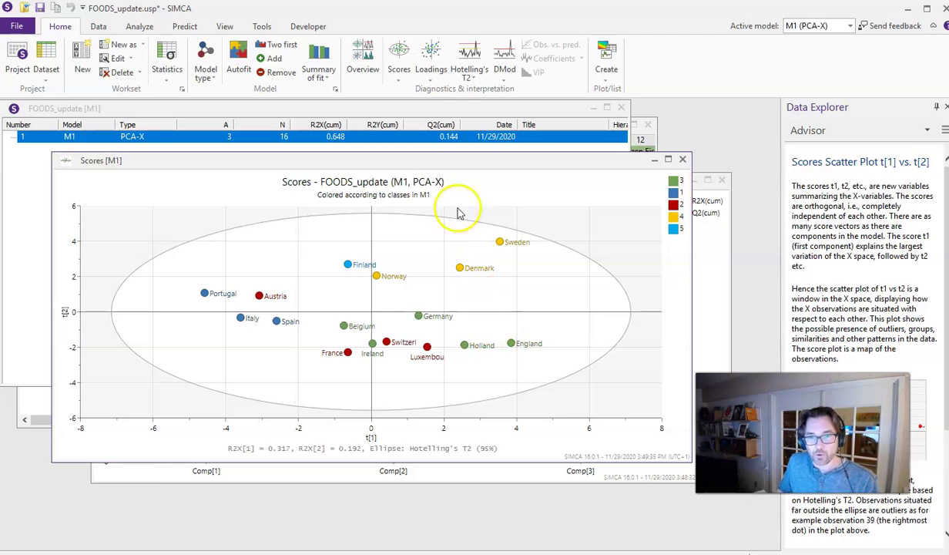
pyautogui.click(430, 68)
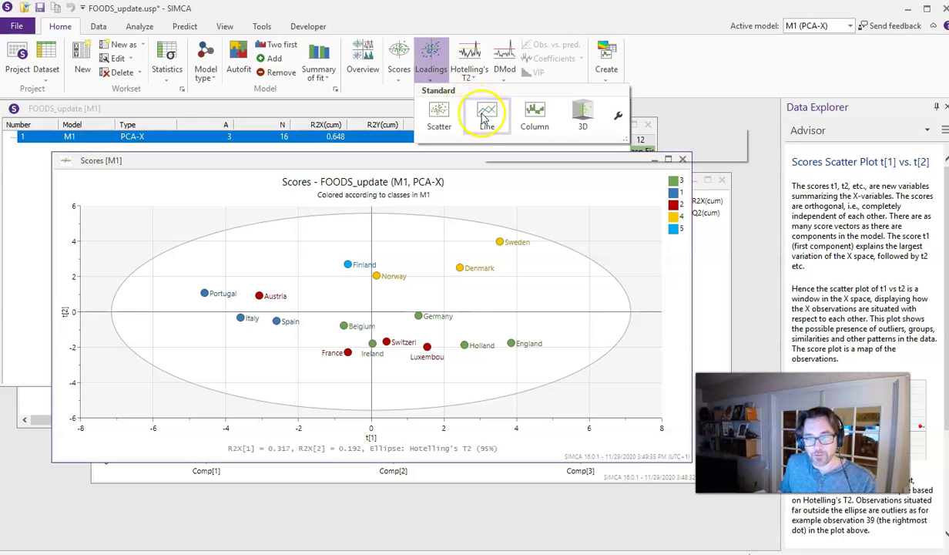
# - Create a p1 loadings column plot, nudge it down-right and move the Scores plot up-left
pyautogui.click(535, 112)
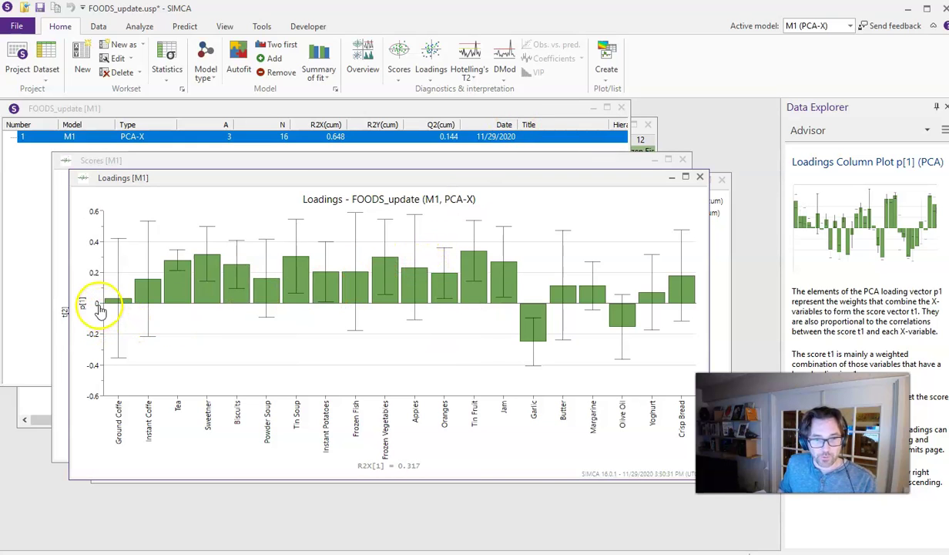
pyautogui.moveTo(296, 183); pyautogui.dragTo(360, 250)
pyautogui.moveTo(324, 165); pyautogui.dragTo(294, 139)
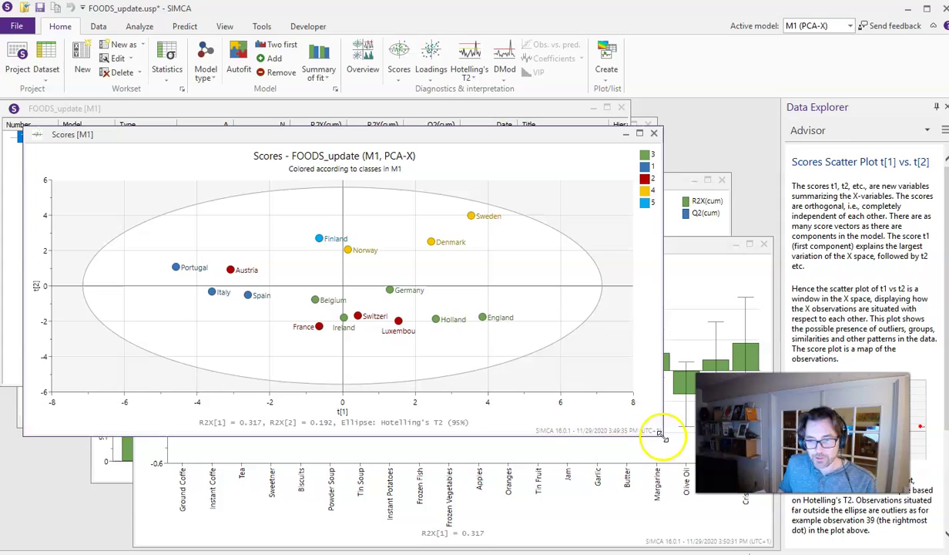
# - Shrink the Scores and Loadings windows so both plots sit side by side
pyautogui.moveTo(660, 434); pyautogui.dragTo(499, 362)
pyautogui.click(534, 239)
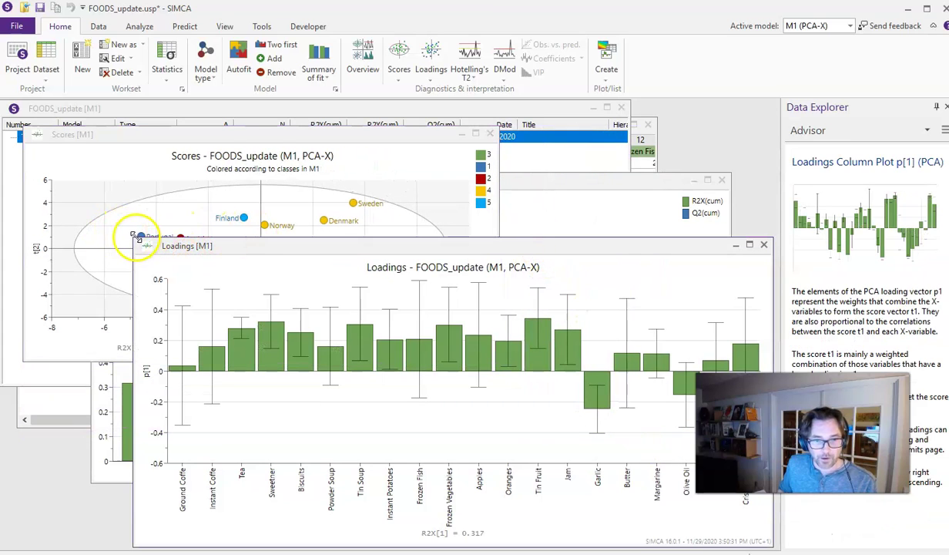
pyautogui.moveTo(135, 236); pyautogui.dragTo(285, 323)
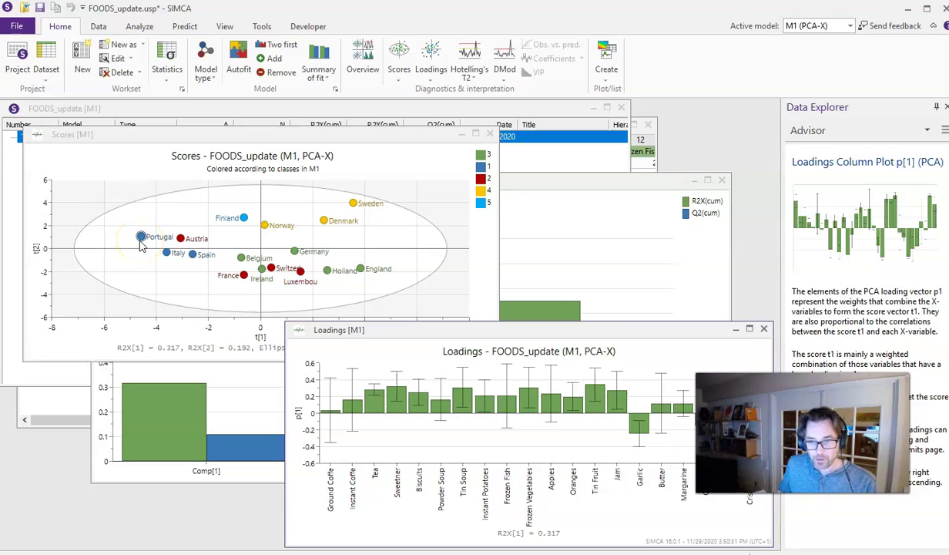
pyautogui.moveTo(141, 241)
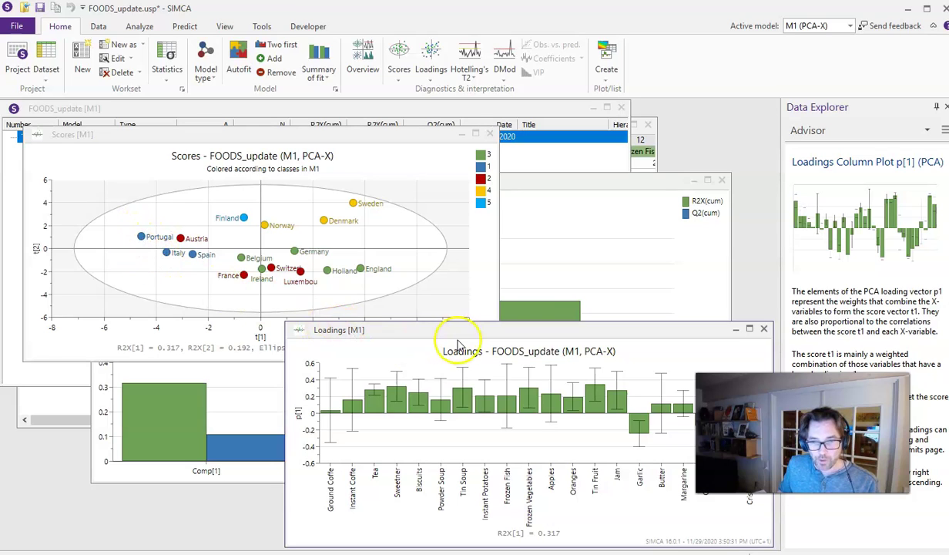
pyautogui.moveTo(464, 331); pyautogui.dragTo(449, 328)
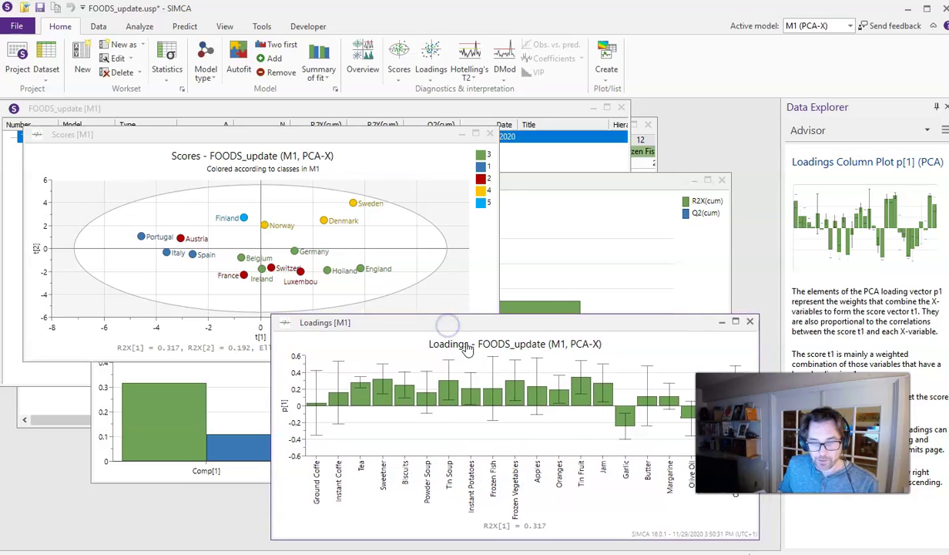
pyautogui.moveTo(627, 417)
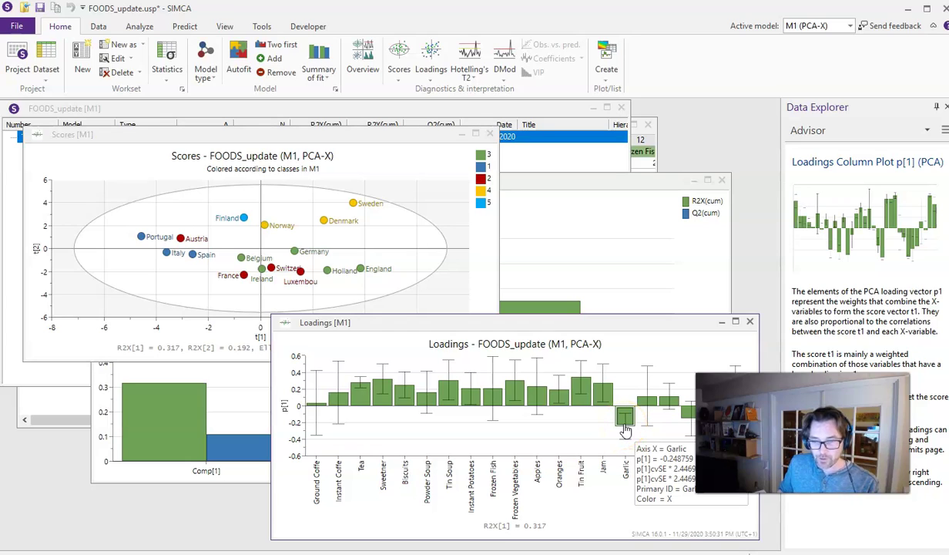
pyautogui.moveTo(625, 436); pyautogui.dragTo(692, 413)
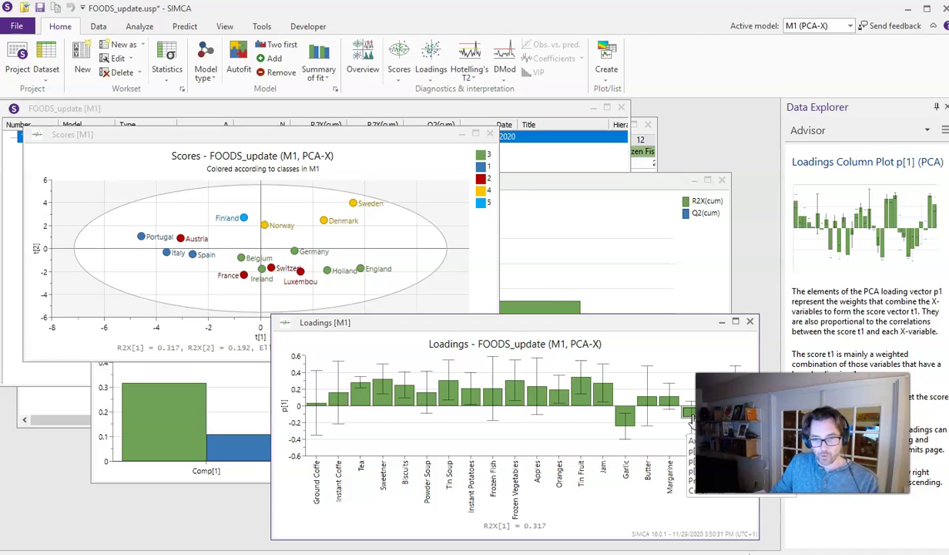
pyautogui.moveTo(691, 416); pyautogui.dragTo(386, 389)
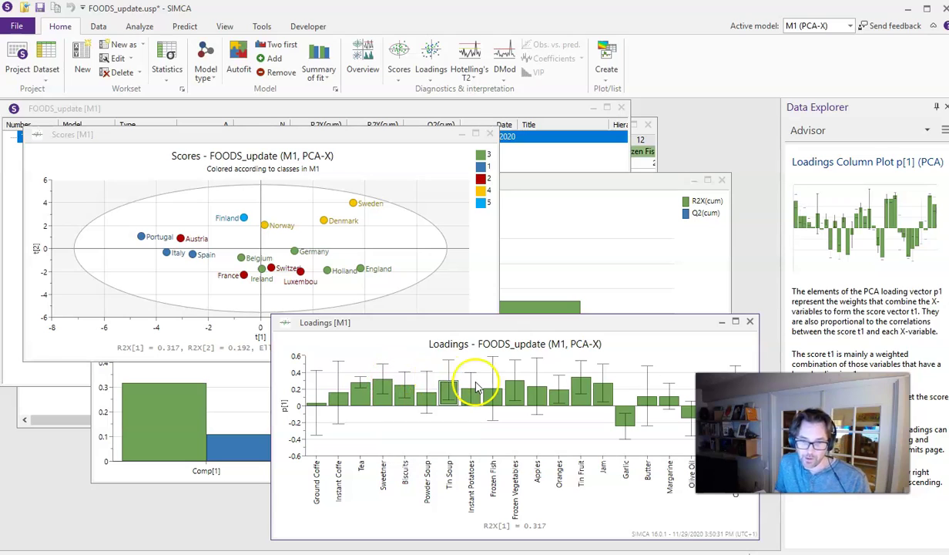
pyautogui.moveTo(451, 388)
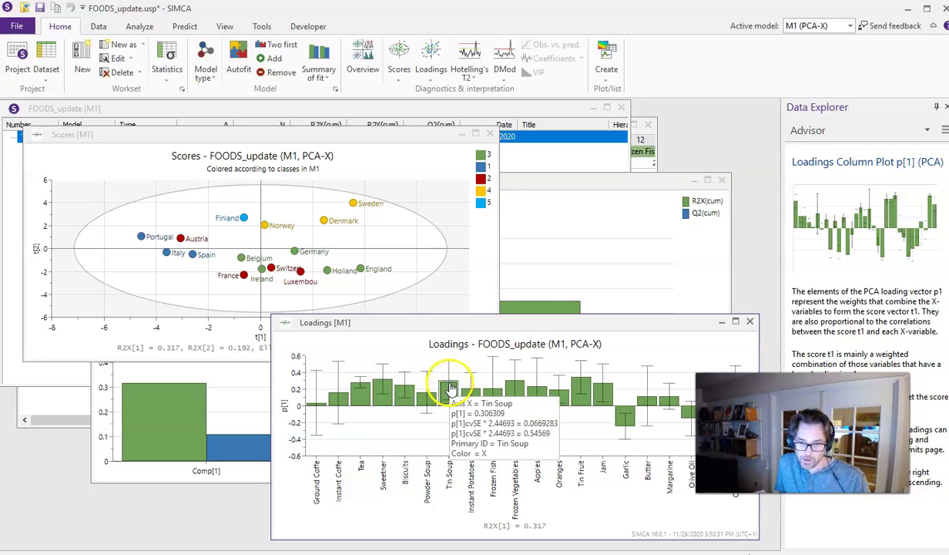
pyautogui.moveTo(494, 396)
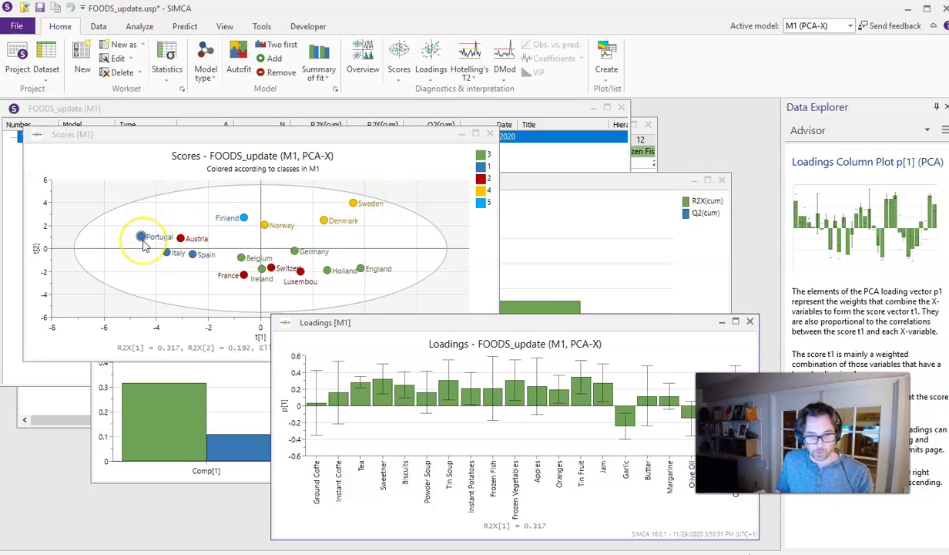
pyautogui.click(197, 234)
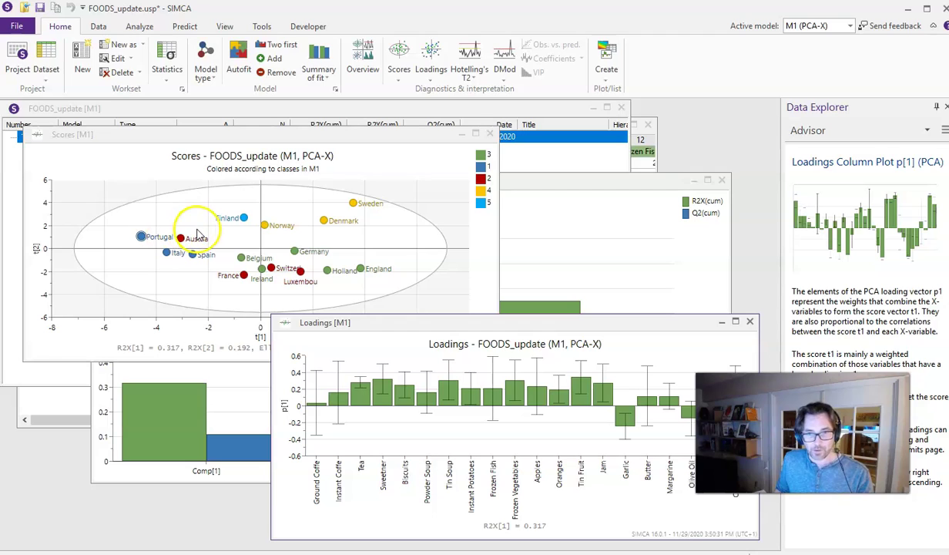